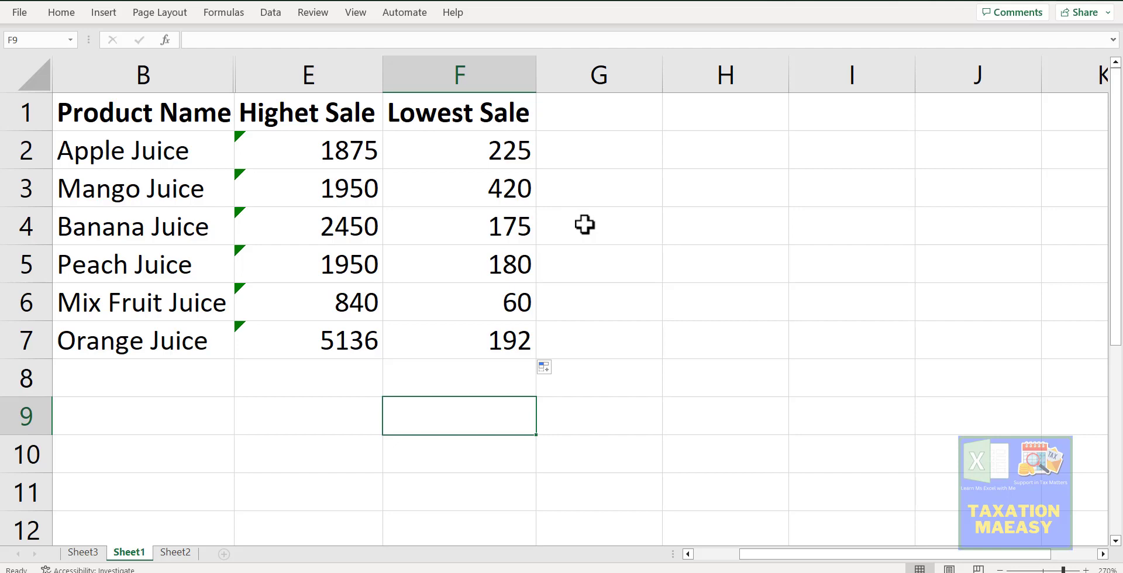
# Step: Switch to Sheet2 and go to the header row of the sales table
pyautogui.click(580, 224)
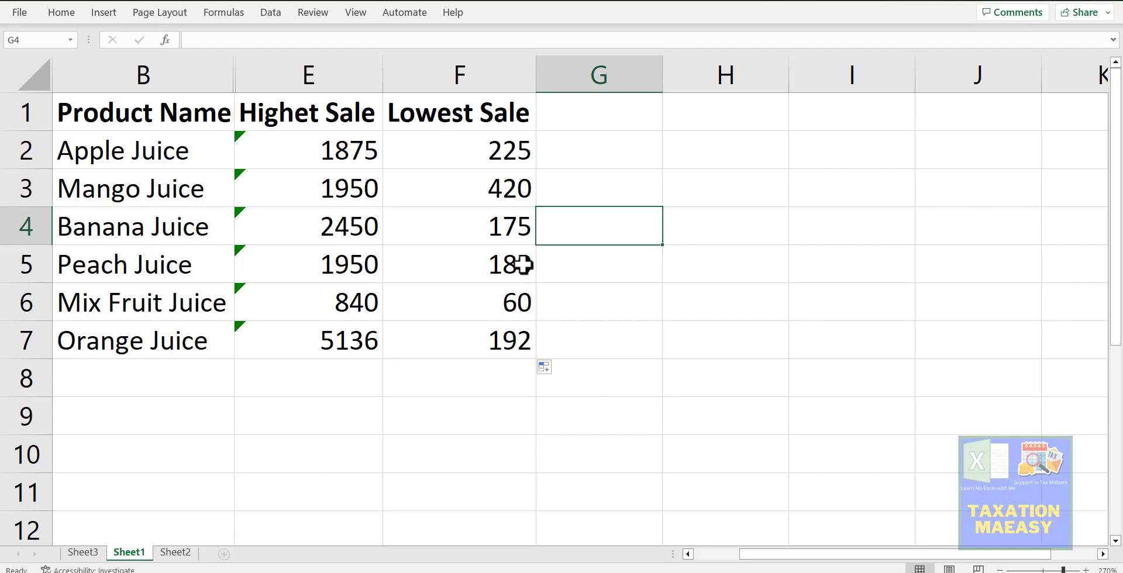
pyautogui.click(175, 553)
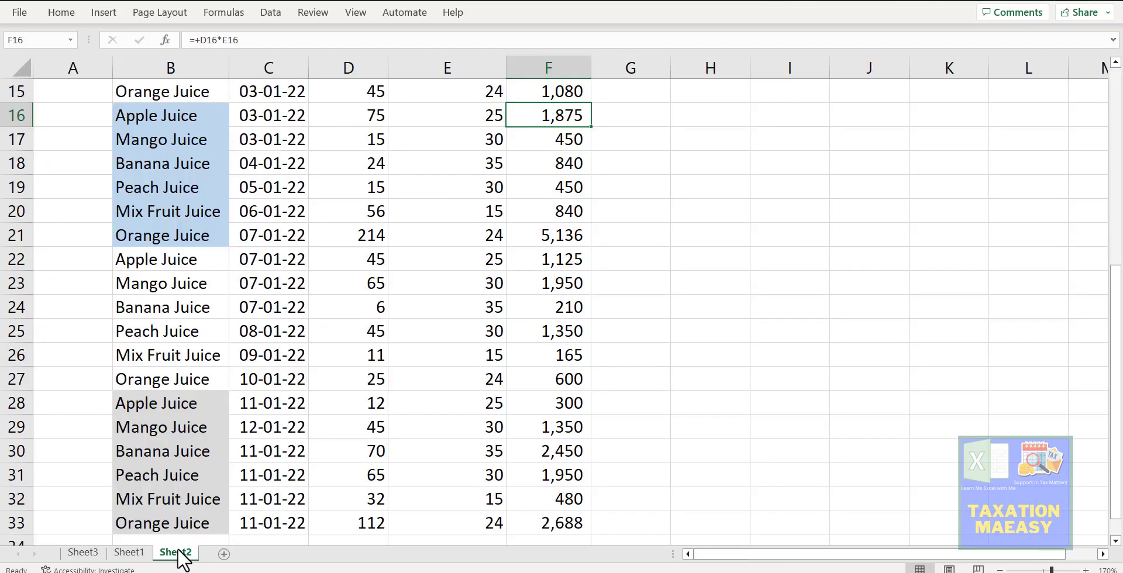
pyautogui.click(240, 373)
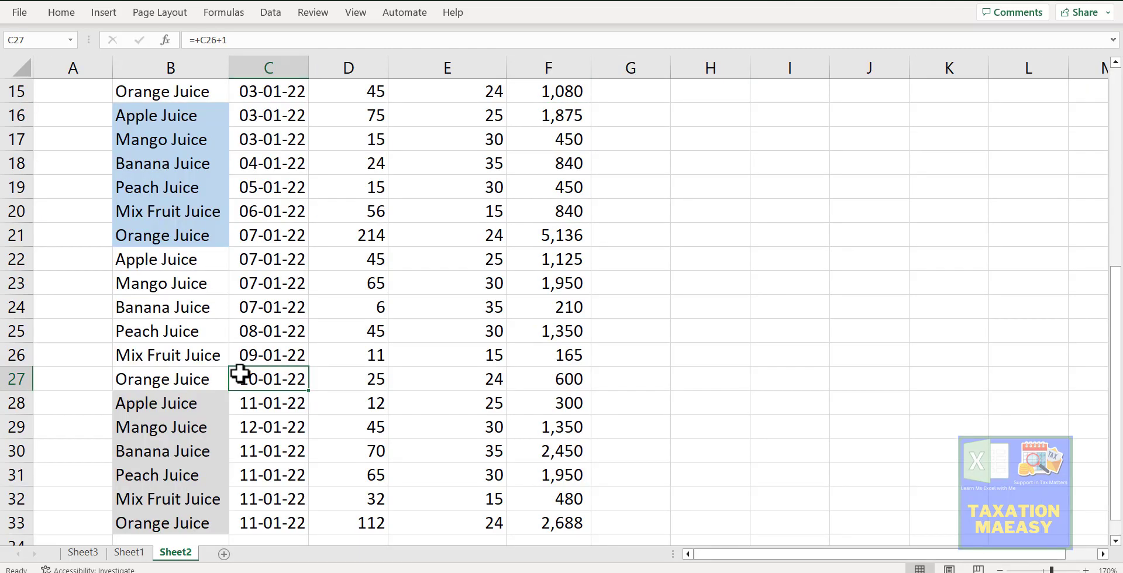
pyautogui.press('Up')
pyautogui.press('Up')
pyautogui.hotkey('ctrl', 'Up')
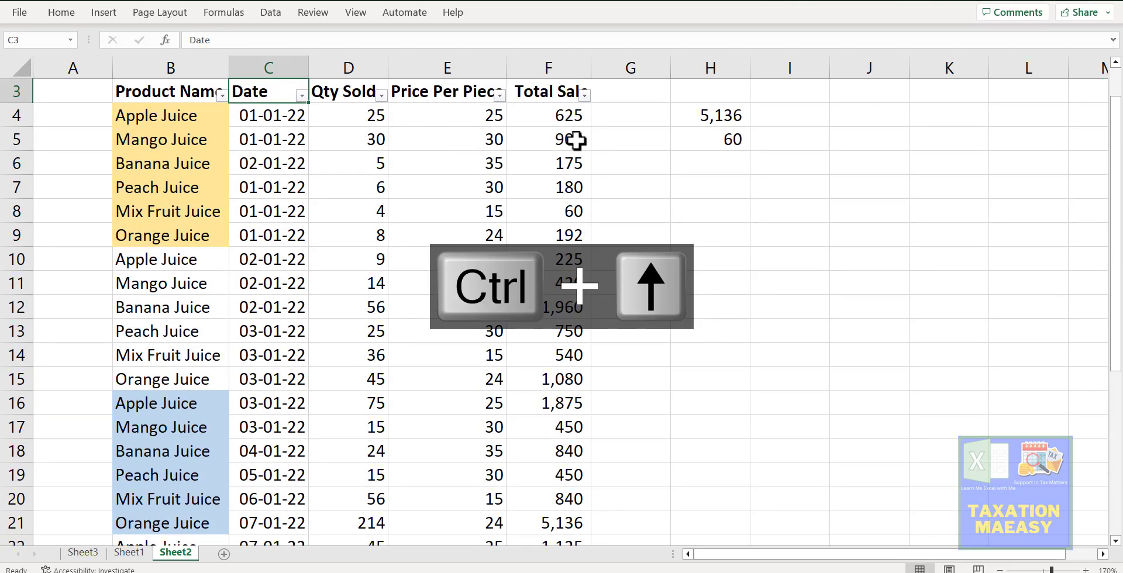
# Step: Calculate the highest total sale in cell H6 with the MAX function over F4:F33
pyautogui.click(709, 172)
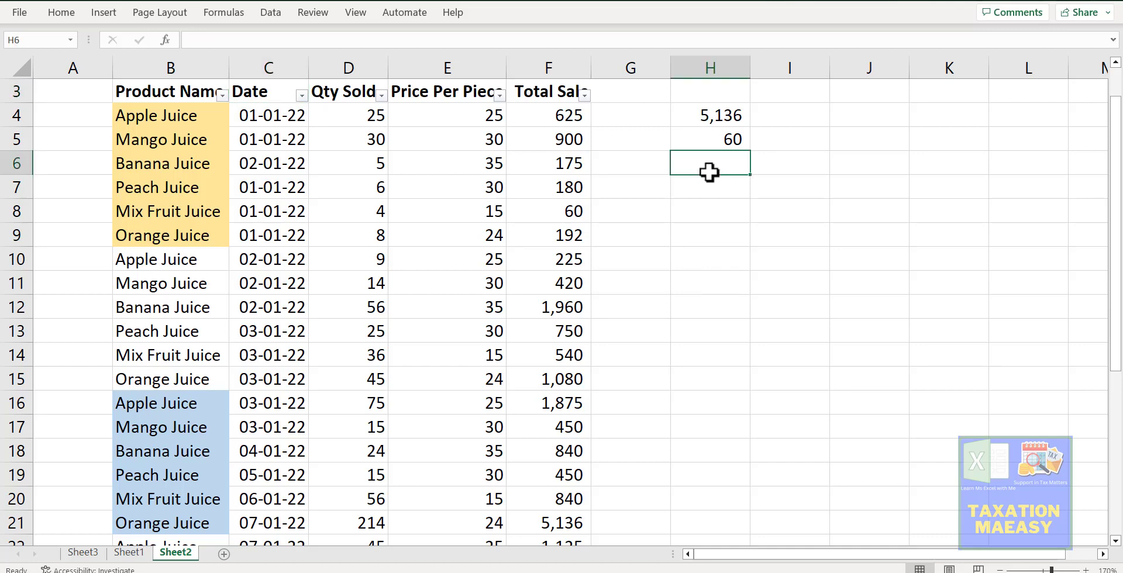
pyautogui.write('=')
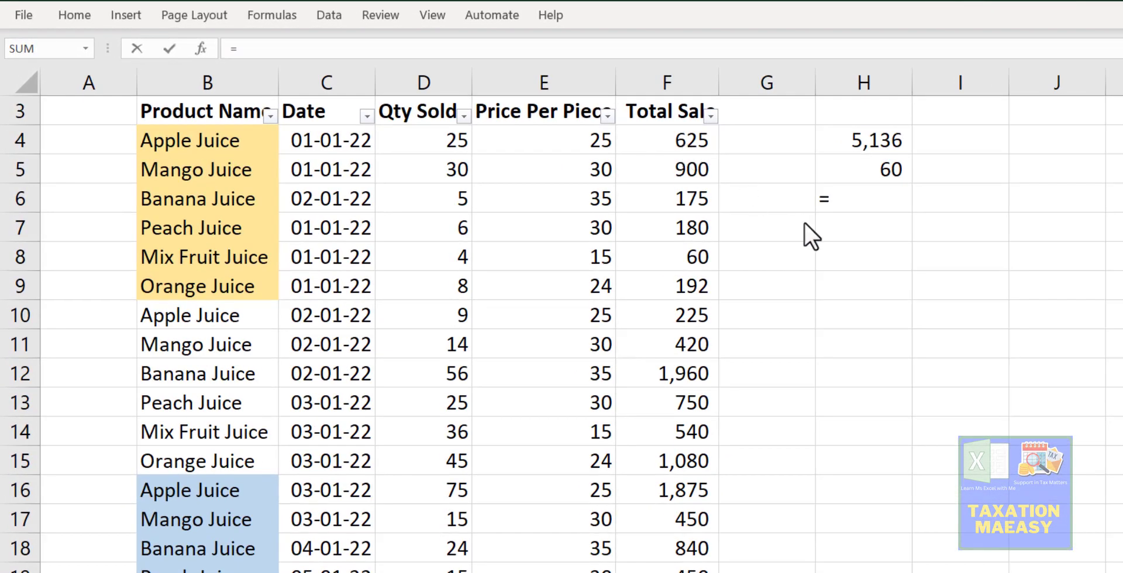
pyautogui.click(836, 202)
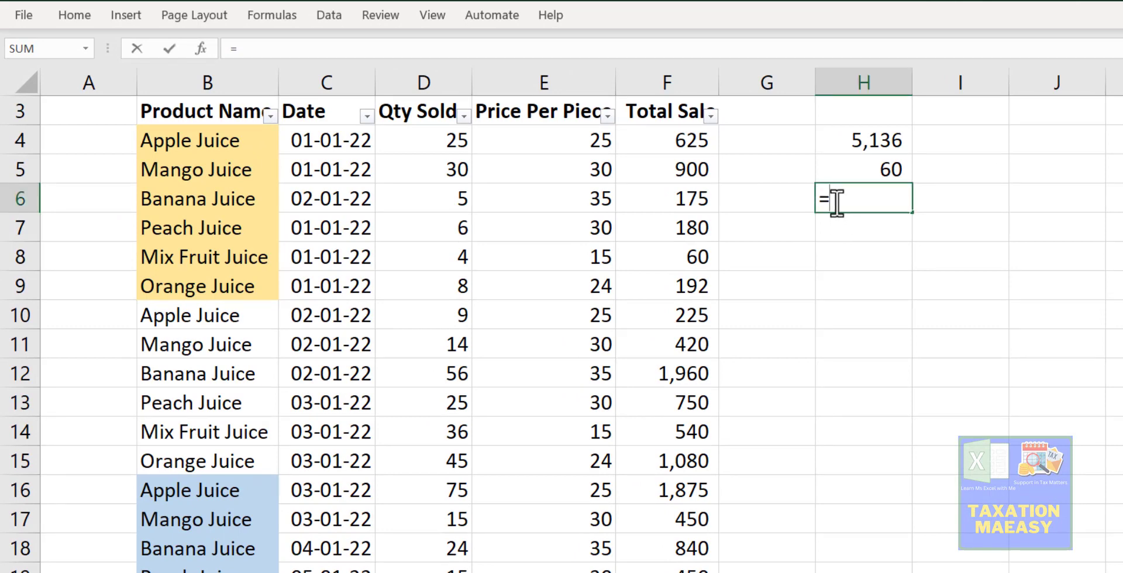
pyautogui.write('max')
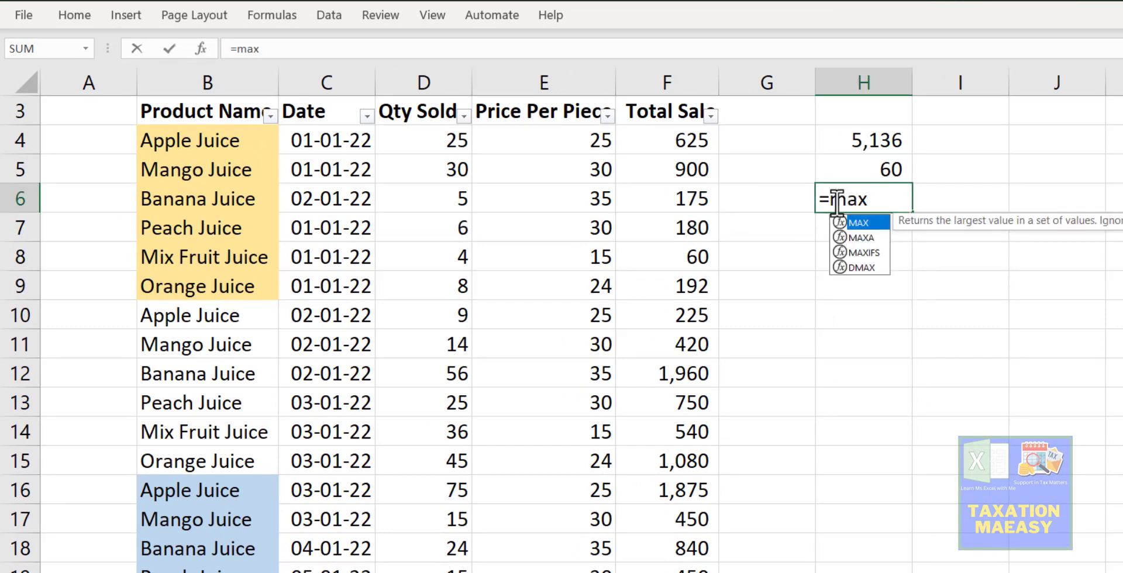
pyautogui.press('Tab')
pyautogui.click(689, 142)
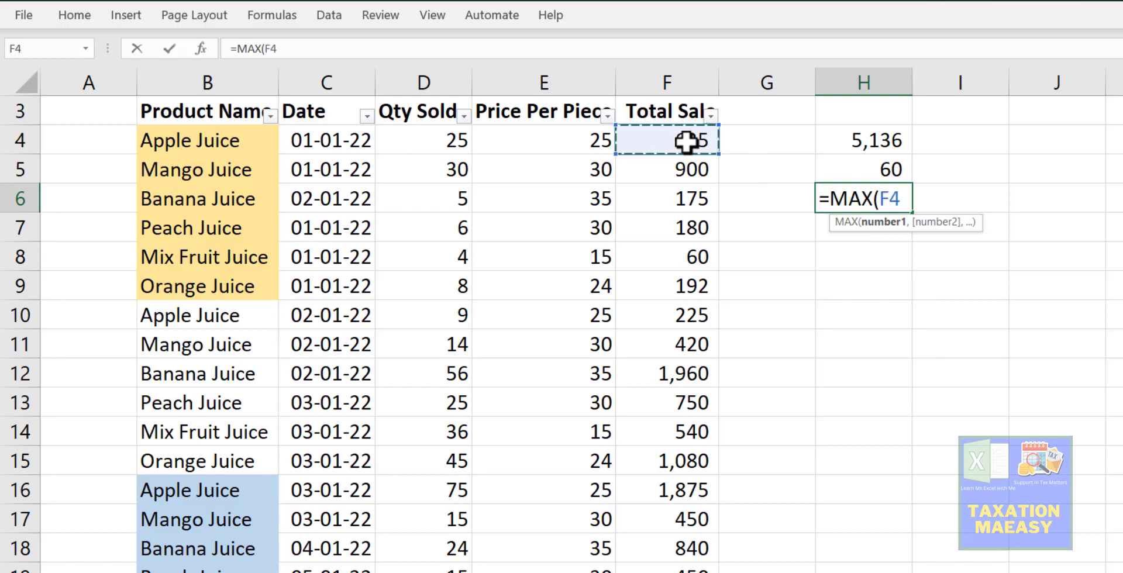
pyautogui.hotkey('ctrl', 'shift', 'Down')
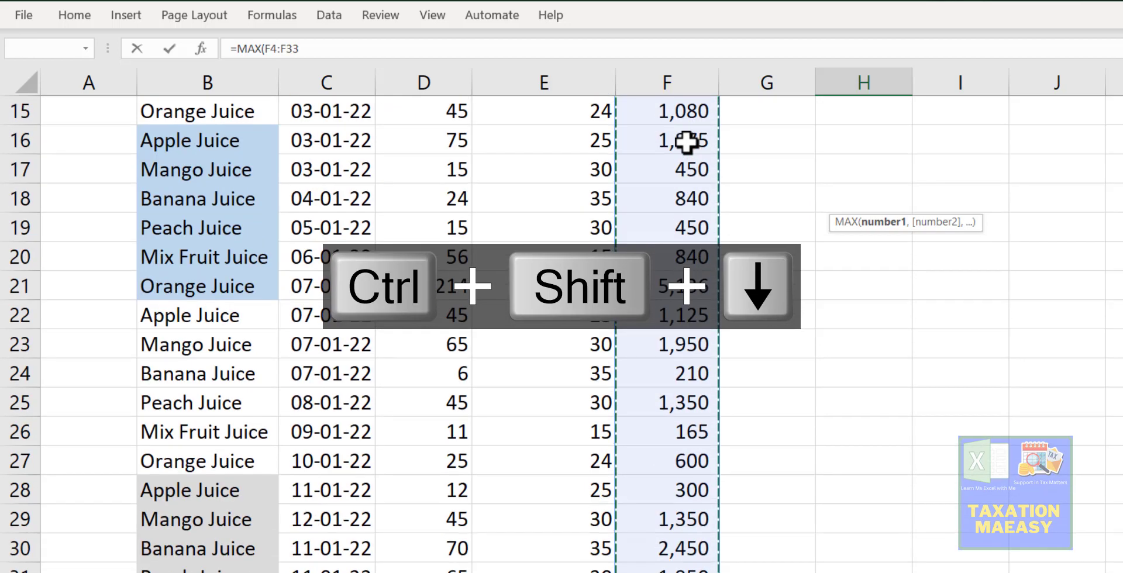
pyautogui.press('Return')
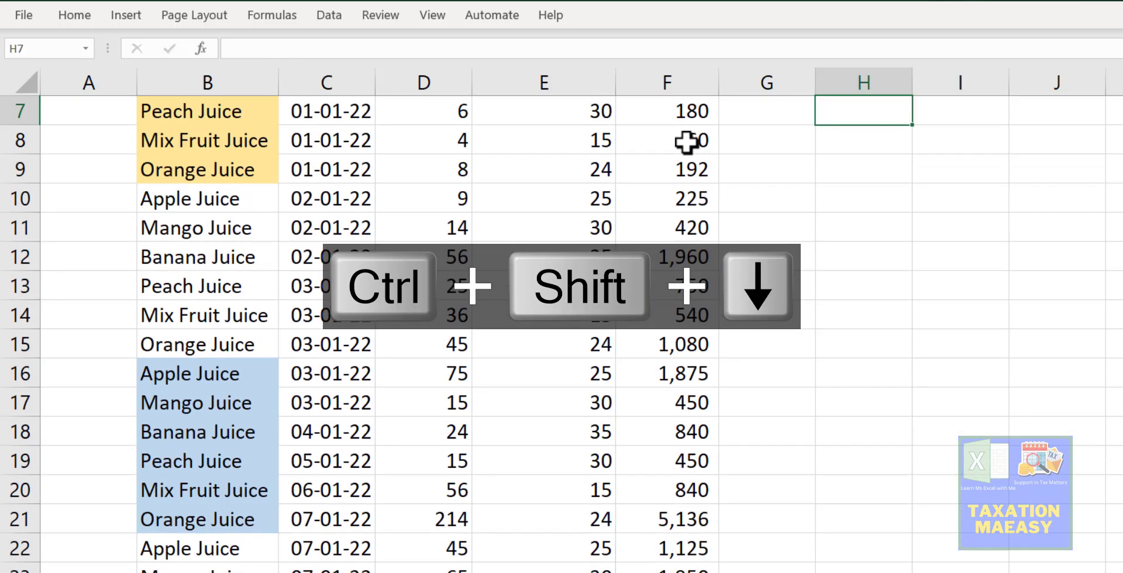
pyautogui.press('Up')
pyautogui.scroll(1, 687, 141)
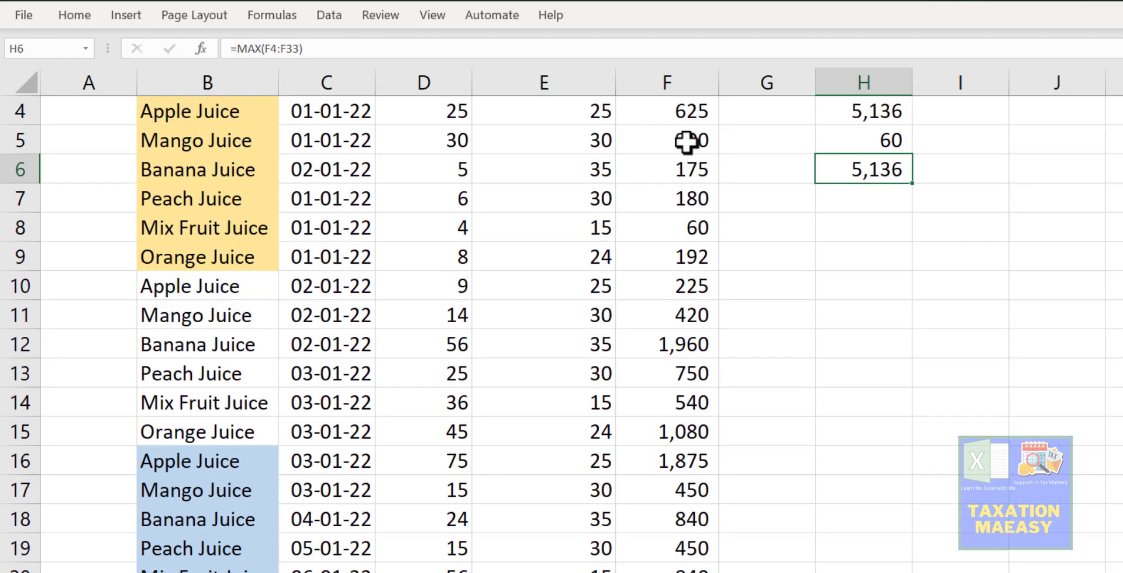
# Step: Calculate the lowest total sale in cell H7 with the MIN function over the Total Sale values from F4 down
pyautogui.press('Down')
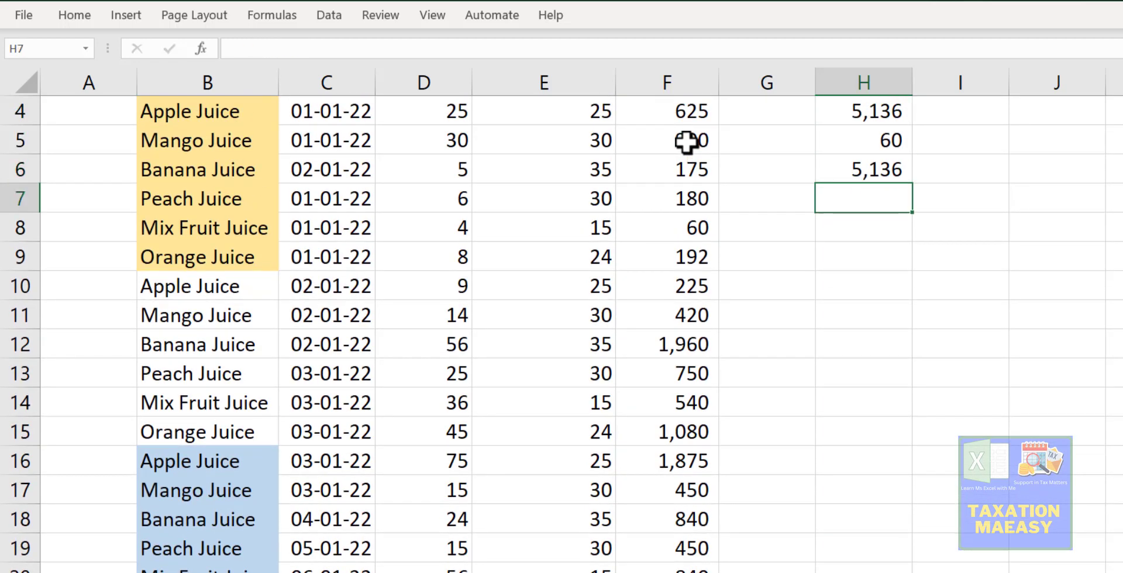
pyautogui.write('=min')
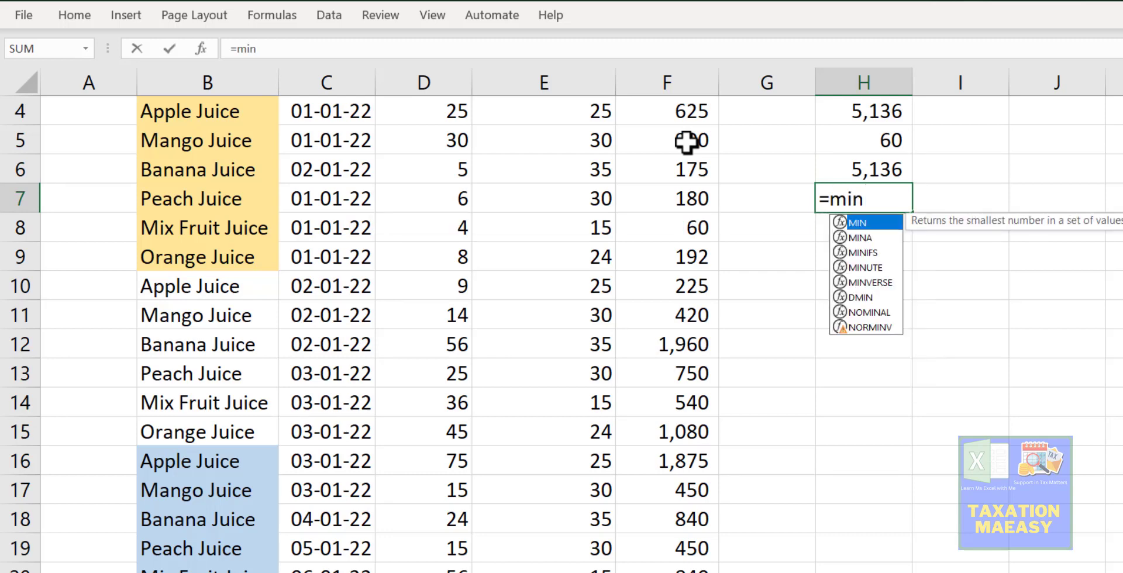
pyautogui.press('Tab')
pyautogui.click(682, 108)
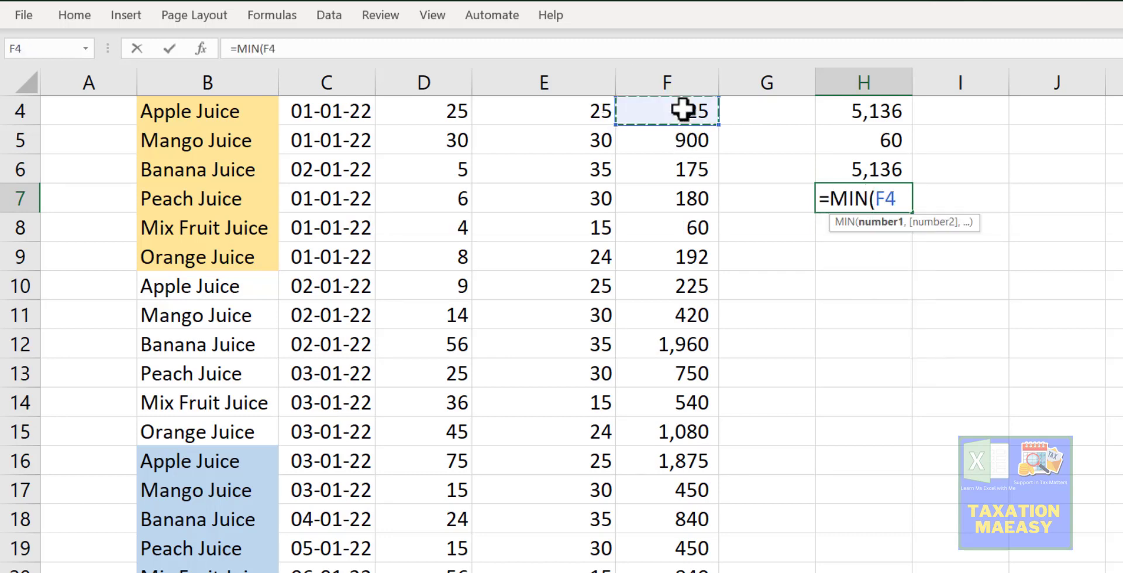
pyautogui.hotkey('ctrl', 'Up')
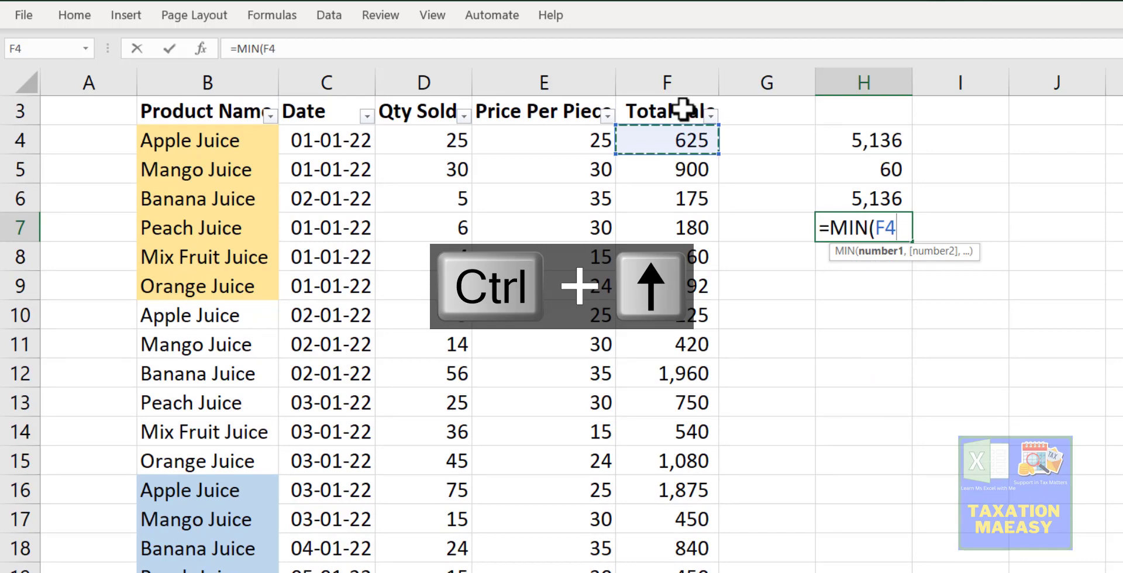
pyautogui.hotkey('shift', 'Down')
pyautogui.hotkey('ctrl', 'shift', 'Down')
pyautogui.press('Return')
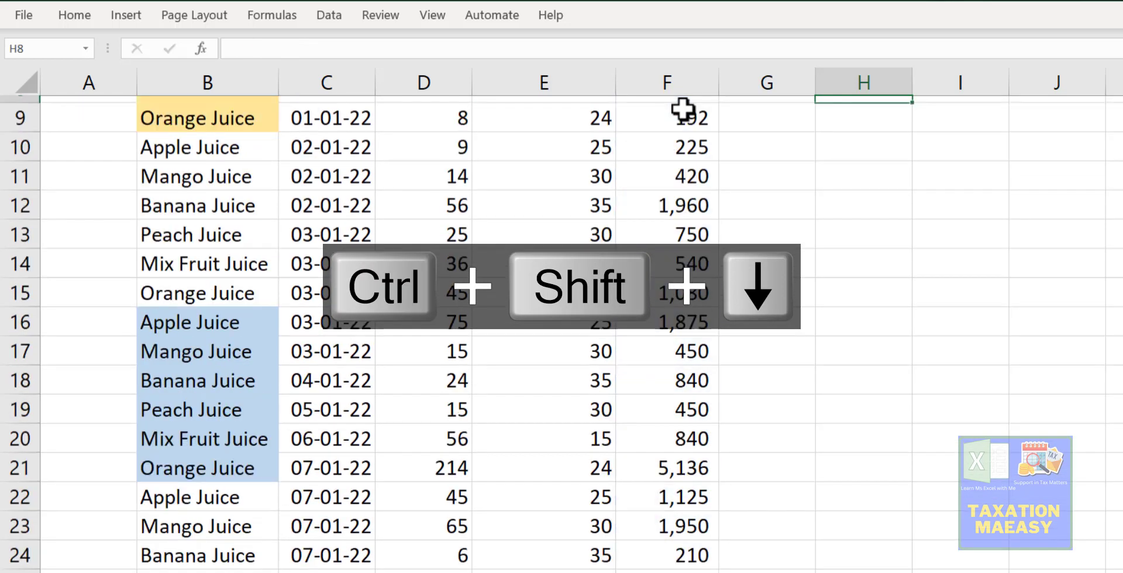
pyautogui.press('Up')
pyautogui.press('Up')
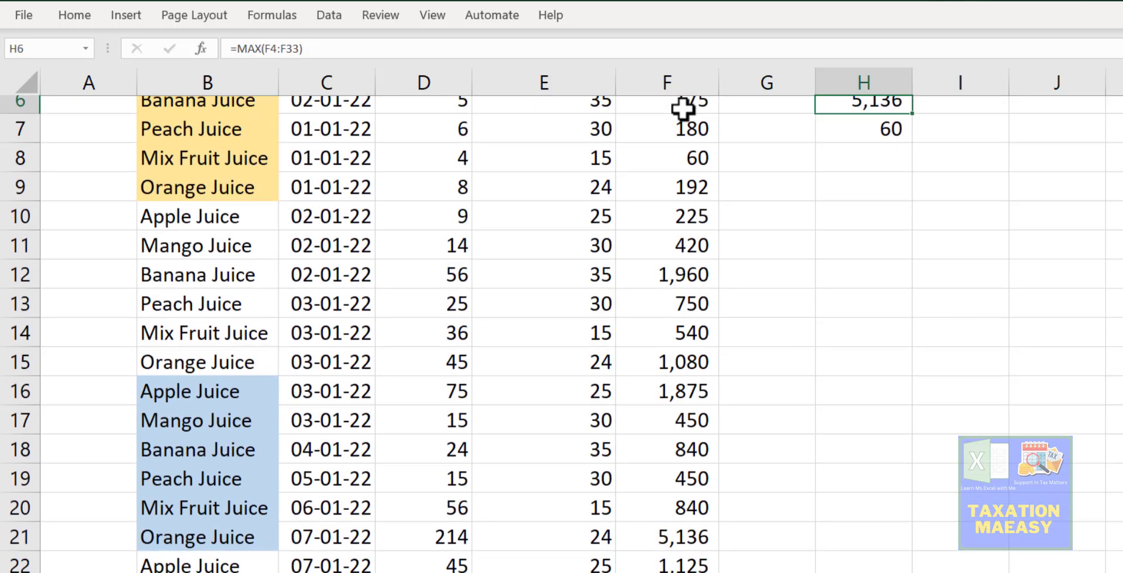
pyautogui.press('Up')
pyautogui.press('Up')
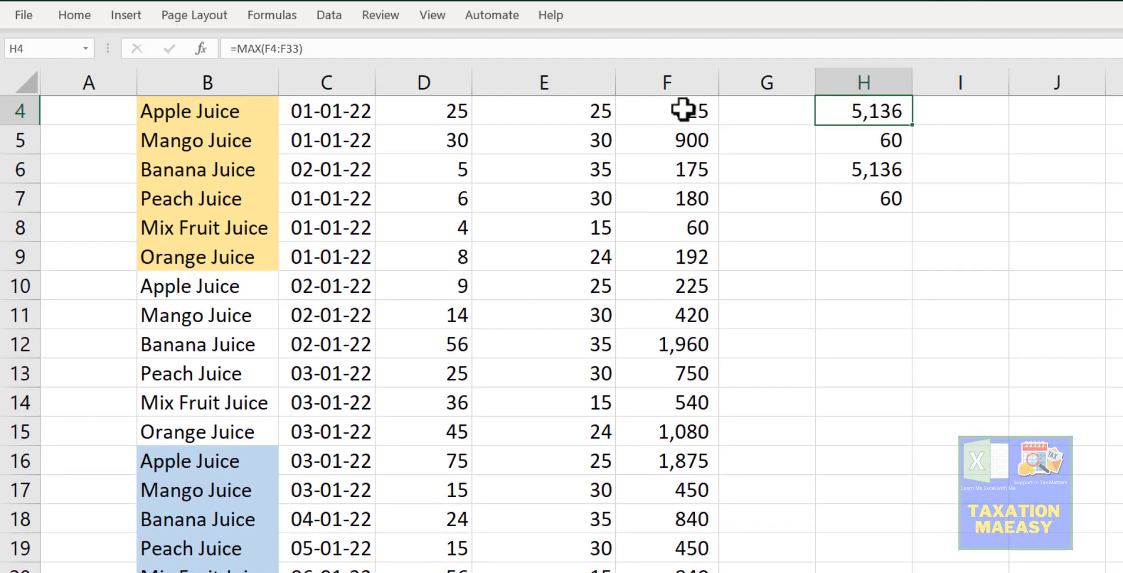
# Step: Examine the first data row of the sales table from Total Sale across to Product Name
pyautogui.press('Left')
pyautogui.press('Left')
pyautogui.press('Up')
pyautogui.press('Up')
pyautogui.press('Up')
pyautogui.press('Down')
pyautogui.press('Down')
pyautogui.press('Down')
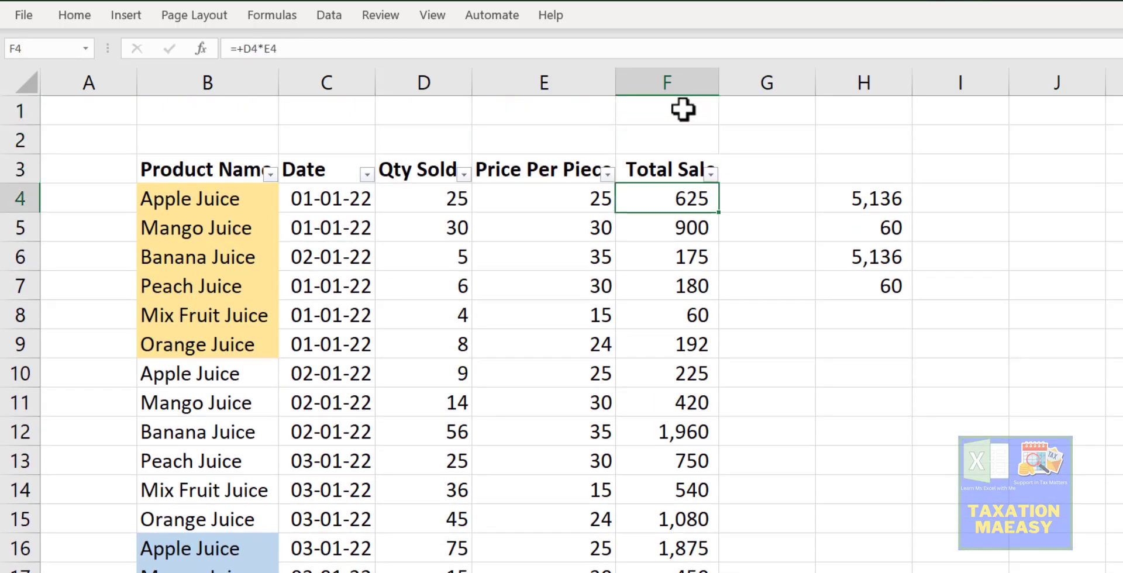
pyautogui.press('Left')
pyautogui.press('Left')
pyautogui.press('Left')
pyautogui.press('Left')
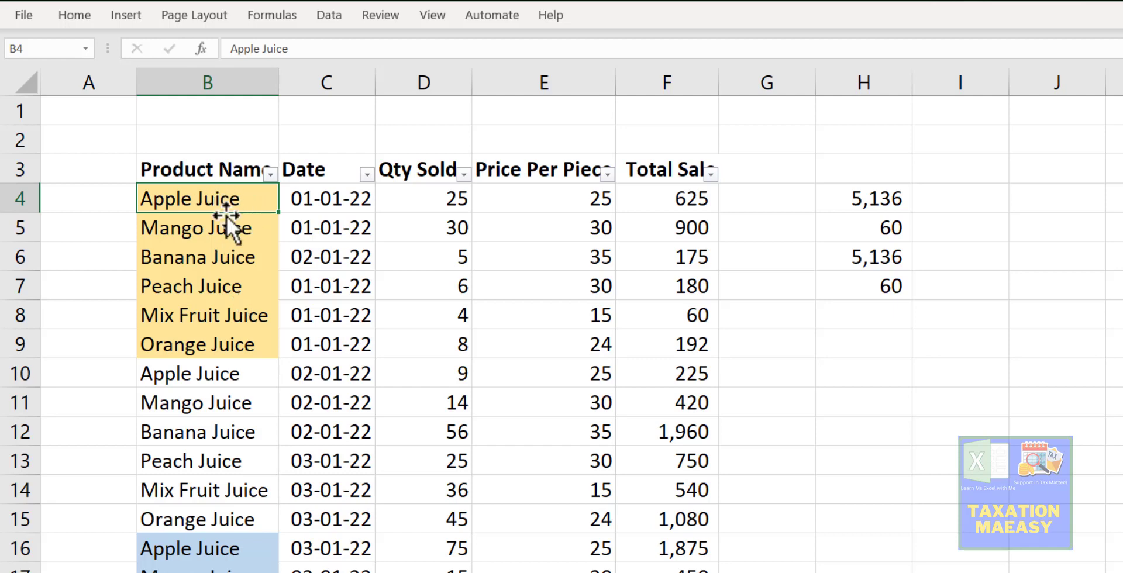
# Step: Filter the Product Name column to show only Apple Juice
pyautogui.click(269, 174)
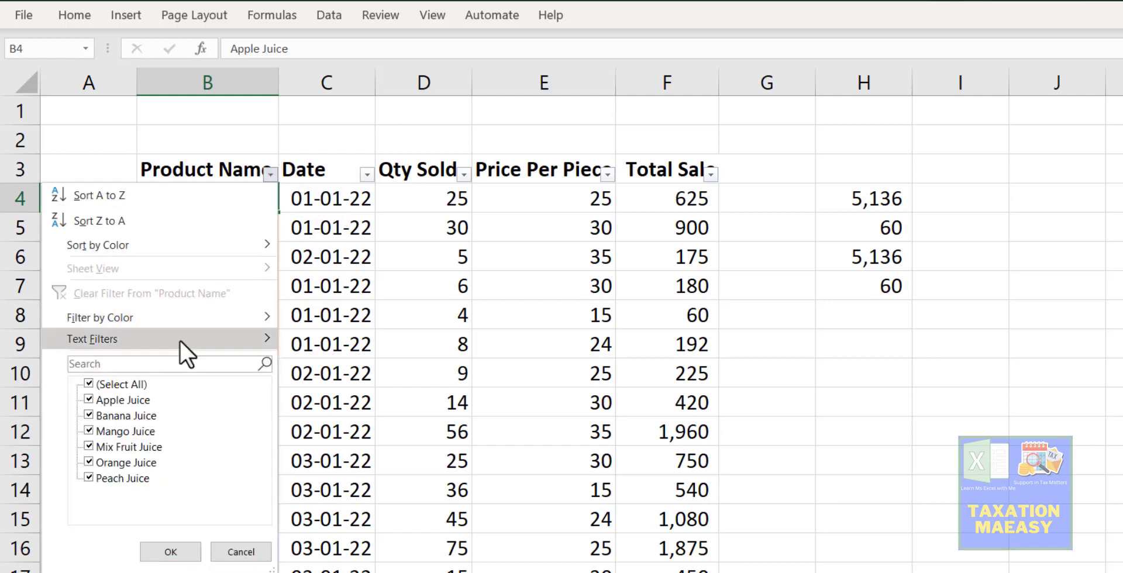
pyautogui.click(126, 380)
pyautogui.click(124, 399)
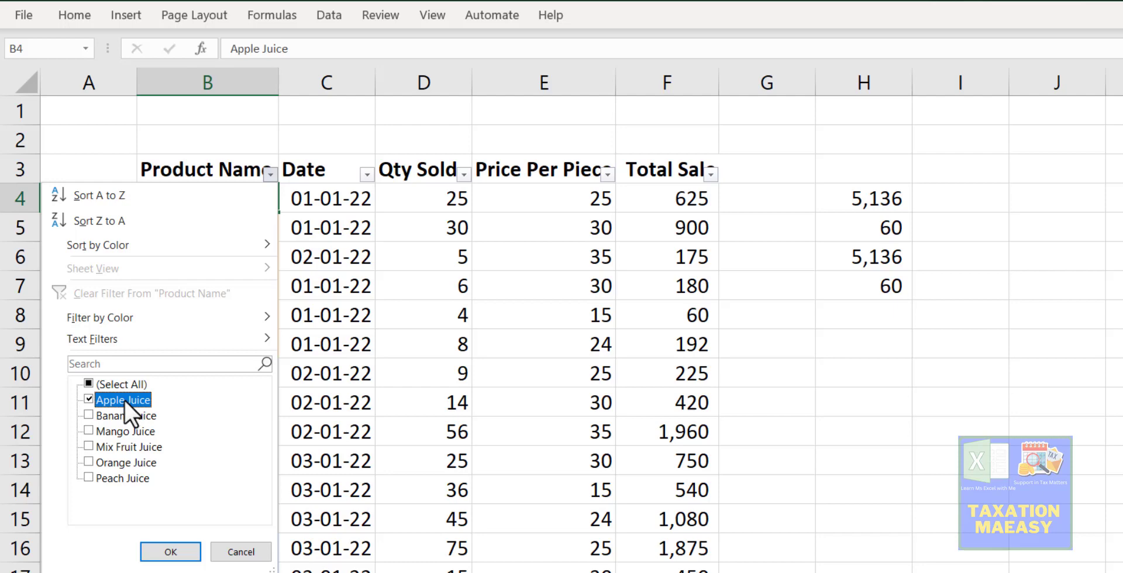
pyautogui.click(168, 552)
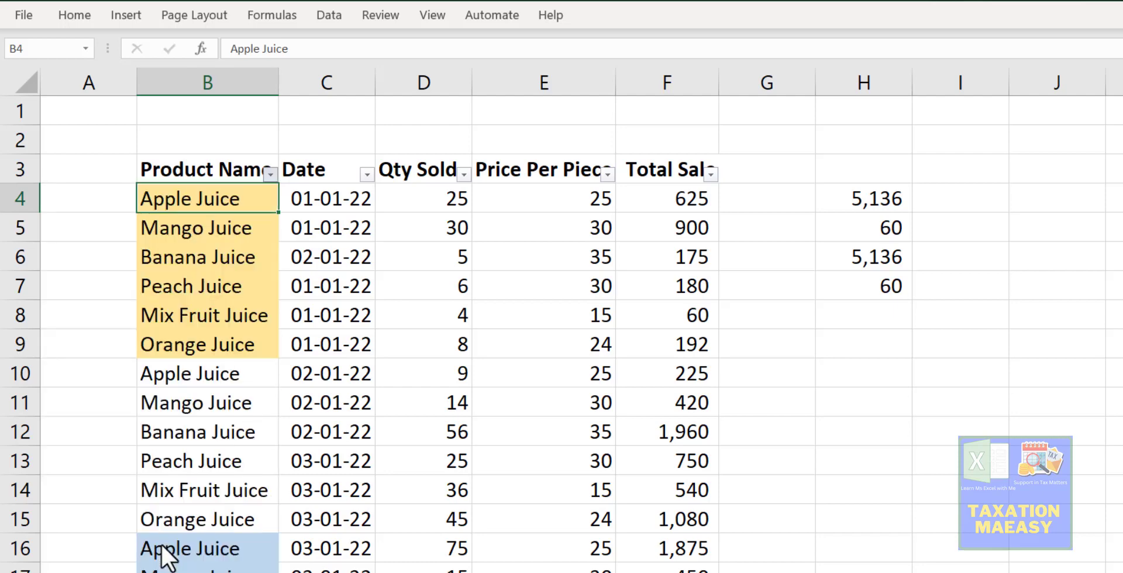
# Step: Examine the filtered Apple Juice rows to find their highest Total Sale value
pyautogui.click(363, 266)
pyautogui.press('Up')
pyautogui.press('Up')
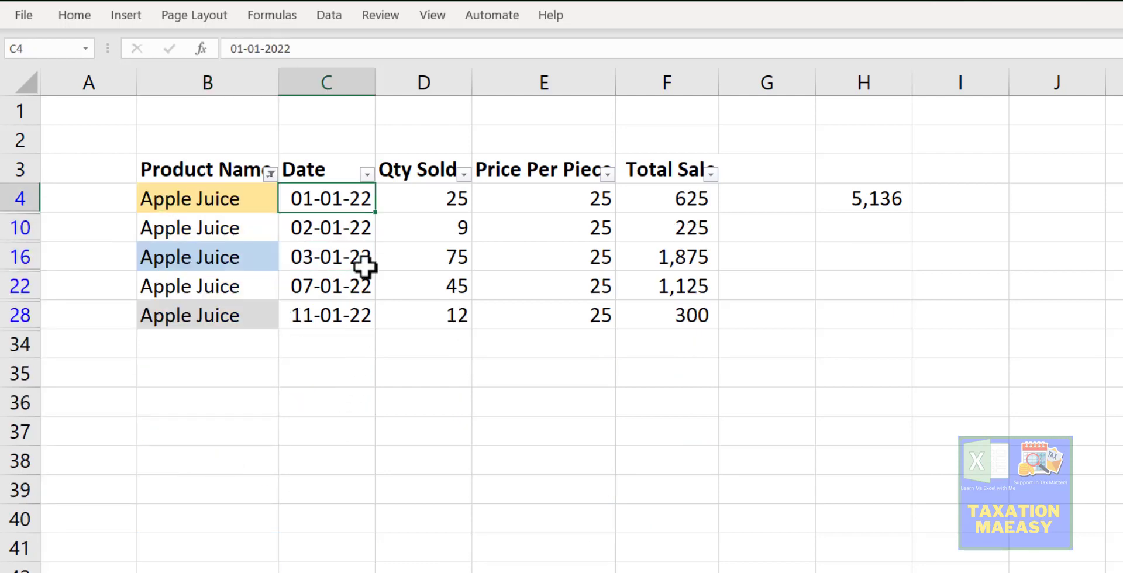
pyautogui.press('Right')
pyautogui.press('Right')
pyautogui.press('Right')
pyautogui.press('Right')
pyautogui.press('Left')
pyautogui.press('Down')
pyautogui.press('Down')
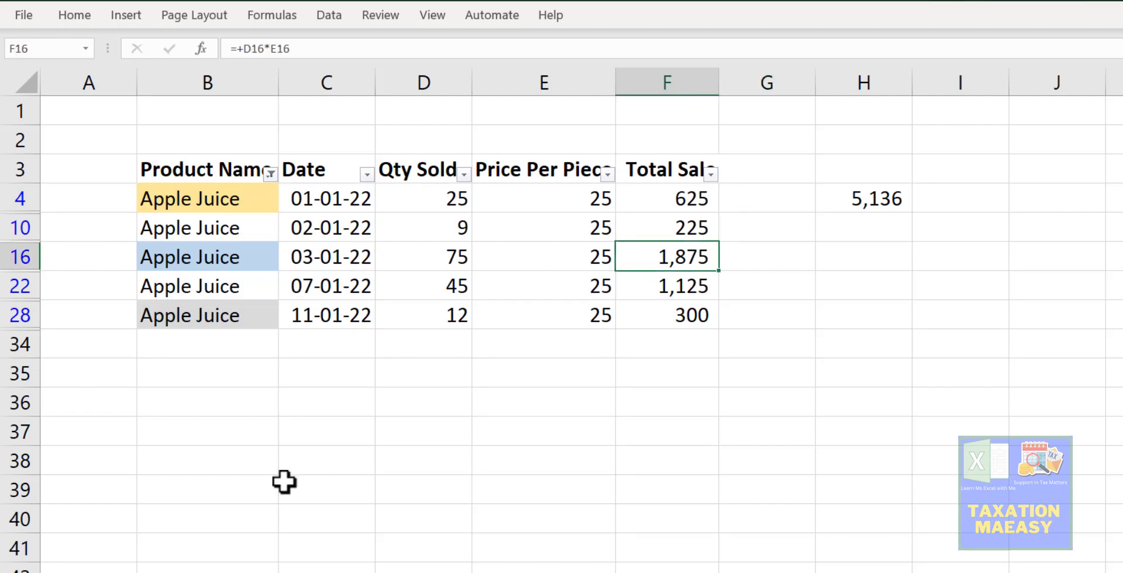
# Step: Switch to Sheet1 and select the empty header cell G1 for a new column
pyautogui.click(292, 572)
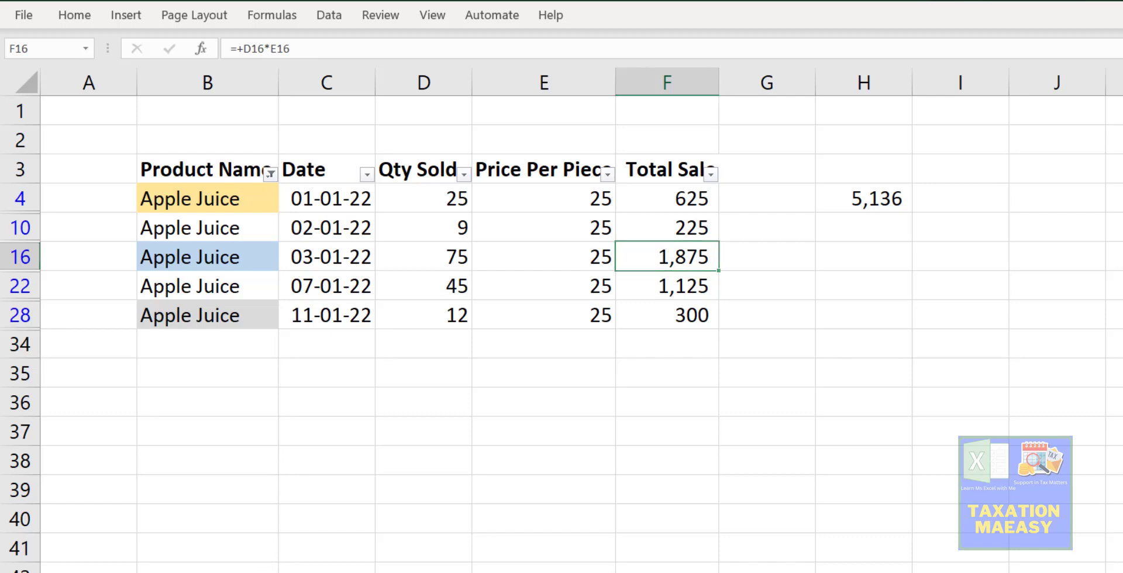
pyautogui.click(403, 194)
pyautogui.hscroll(2, 404, 195)
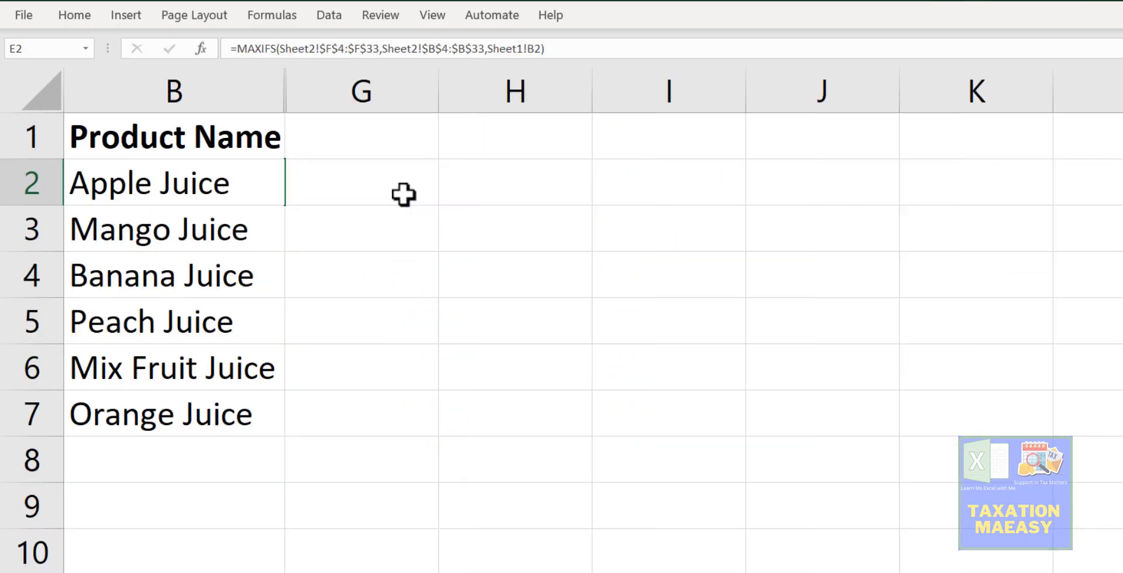
pyautogui.click(404, 194)
pyautogui.press('Up')
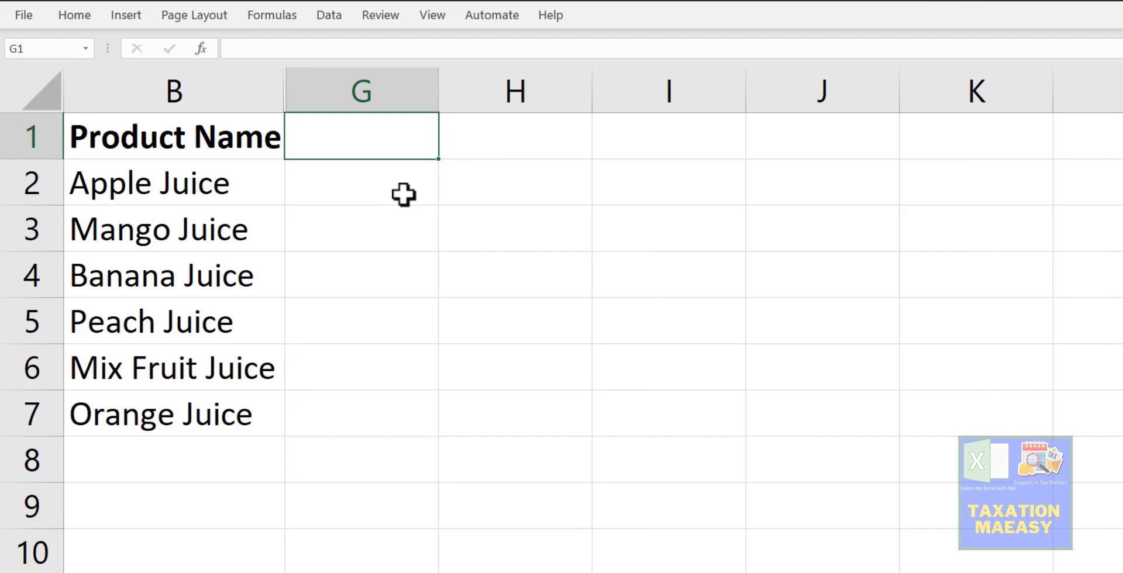
# Step: Enter the column heading MAXIMUM SALE in cell G1
pyautogui.write('m')
pyautogui.press('BackSpace')
pyautogui.write('MXI')
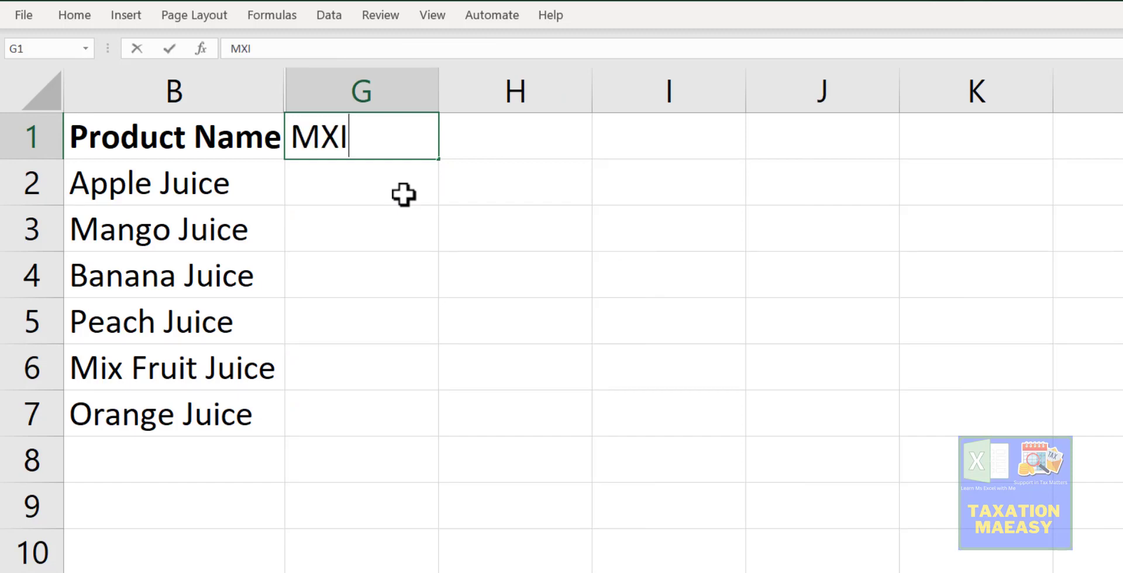
pyautogui.press('BackSpace')
pyautogui.press('BackSpace')
pyautogui.write('AX')
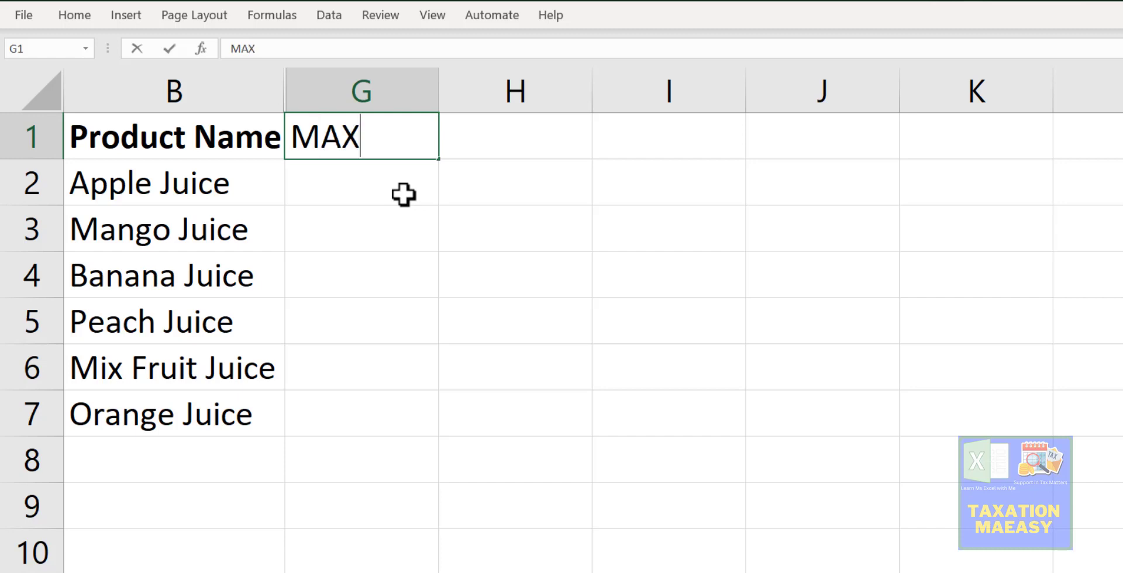
pyautogui.write('IMUM')
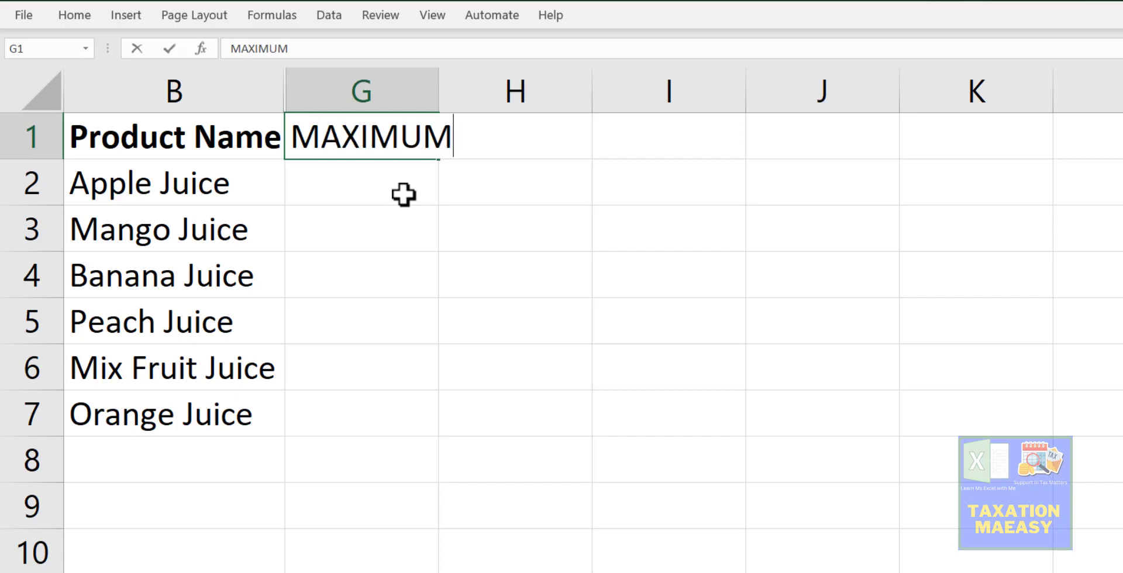
pyautogui.write(' SALE')
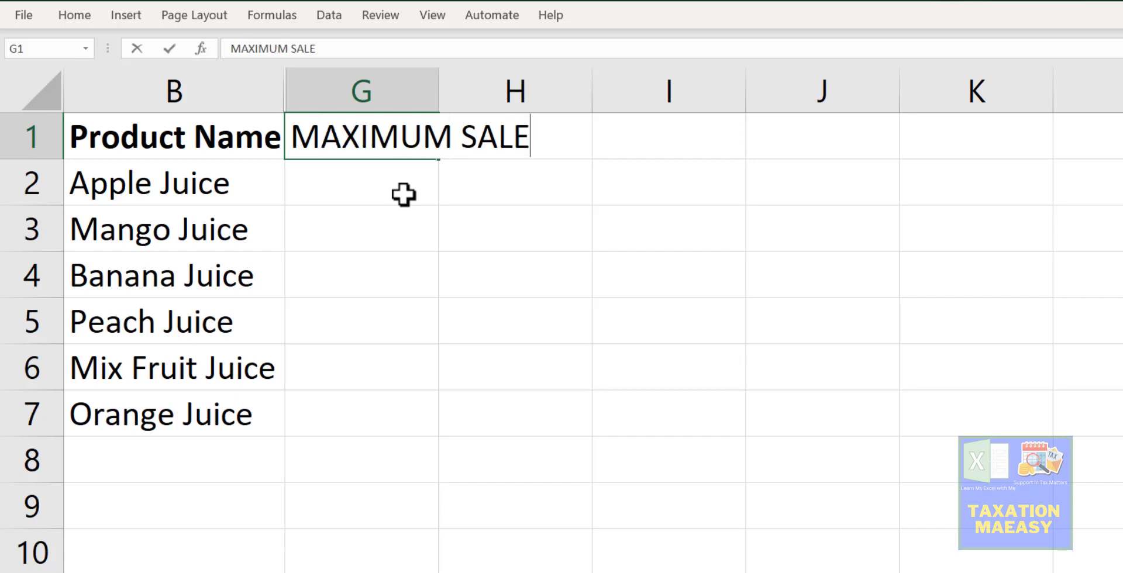
pyautogui.press('Tab')
pyautogui.press('Left')
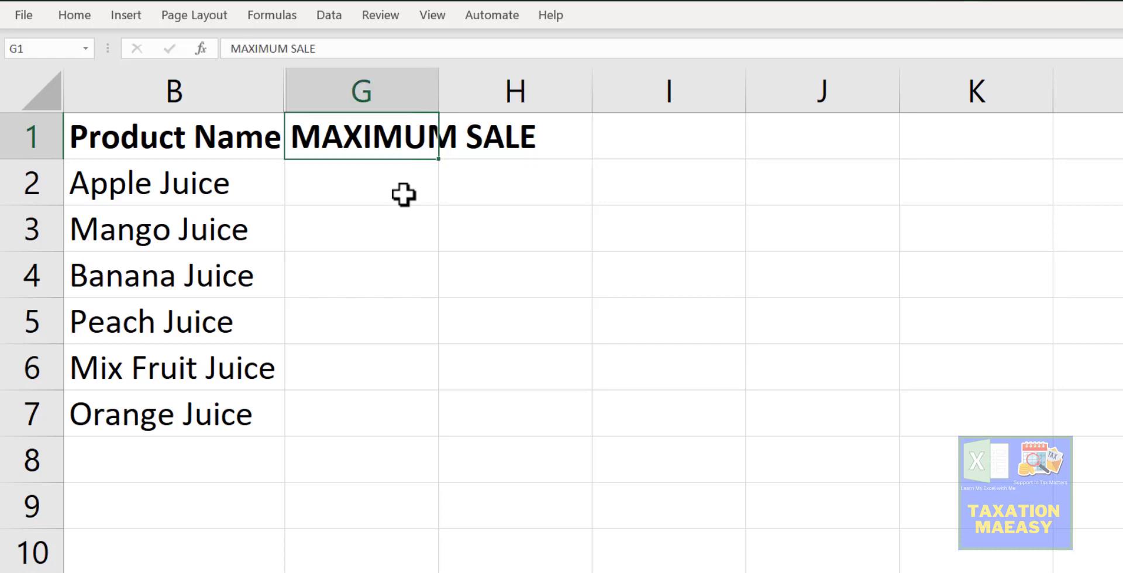
# Step: Replace the heading in cell G1 with HIGHEST SALE
pyautogui.write('hIGH')
pyautogui.press('BackSpace')
pyautogui.press('BackSpace')
pyautogui.press('BackSpace')
pyautogui.press('BackSpace')
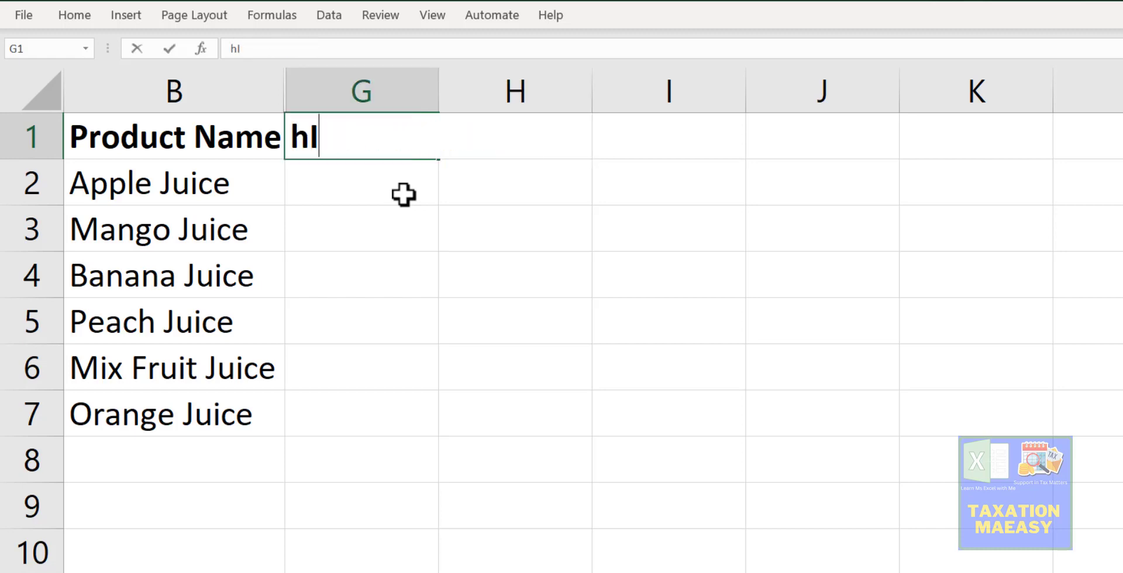
pyautogui.write('HIGHEST')
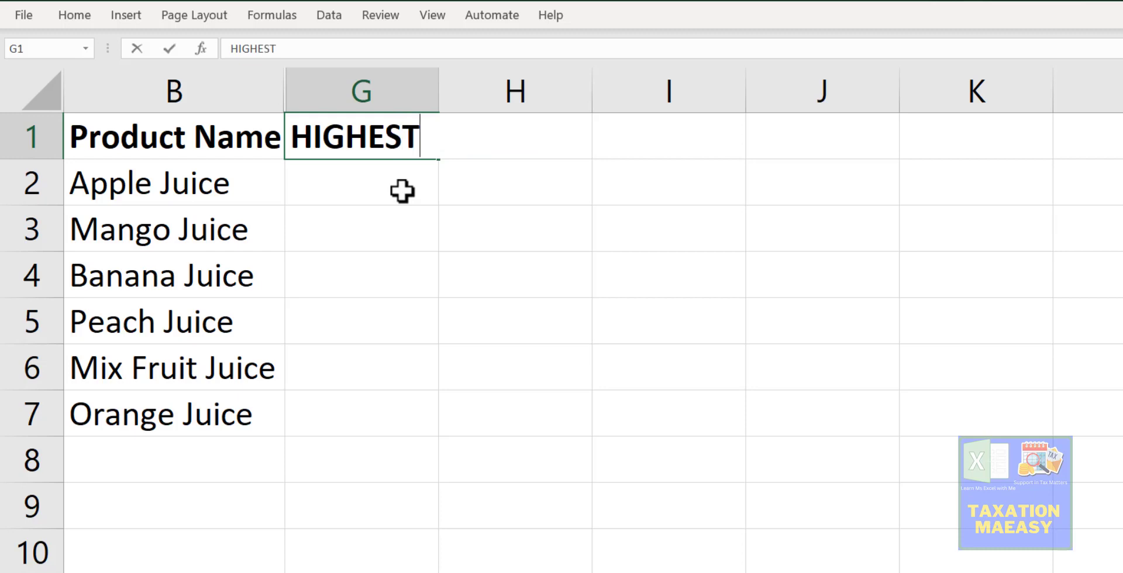
pyautogui.write(' SALE')
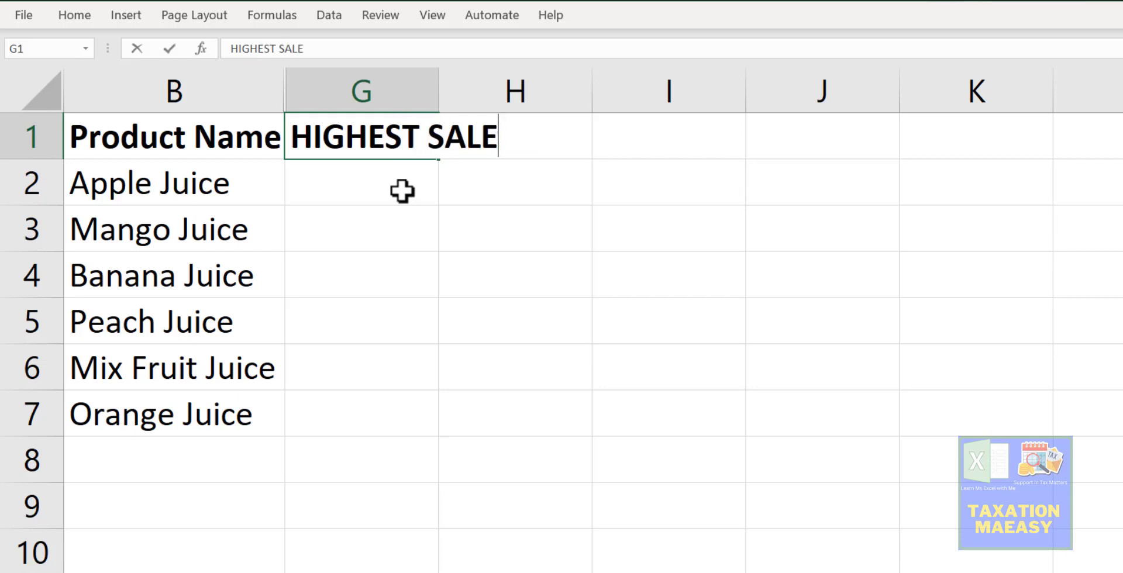
pyautogui.press('Tab')
# Step: Enter the heading LOWEST SALE in cell H1 and fit column G's width to its heading
pyautogui.write('lOWES')
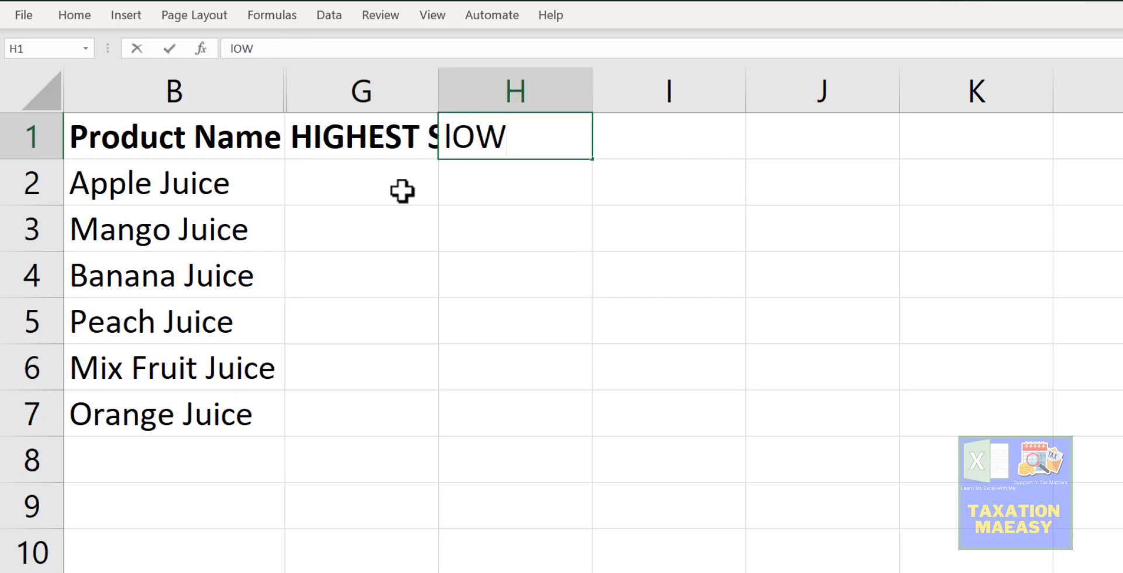
pyautogui.press('BackSpace')
pyautogui.press('BackSpace')
pyautogui.press('BackSpace')
pyautogui.press('BackSpace')
pyautogui.press('BackSpace')
pyautogui.write('LO')
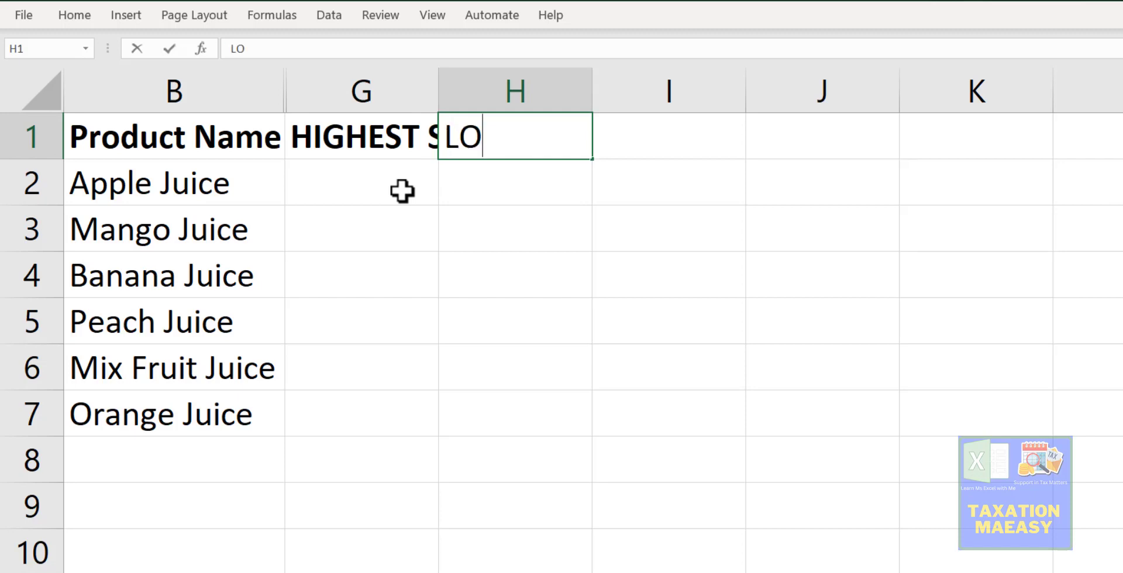
pyautogui.write('WEST SALE')
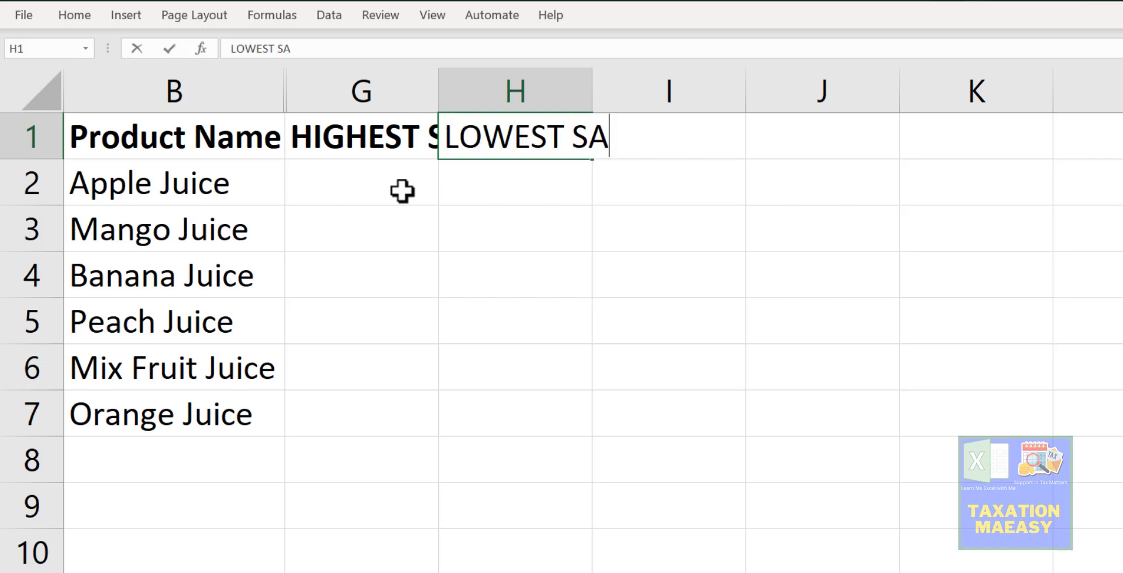
pyautogui.press('Return')
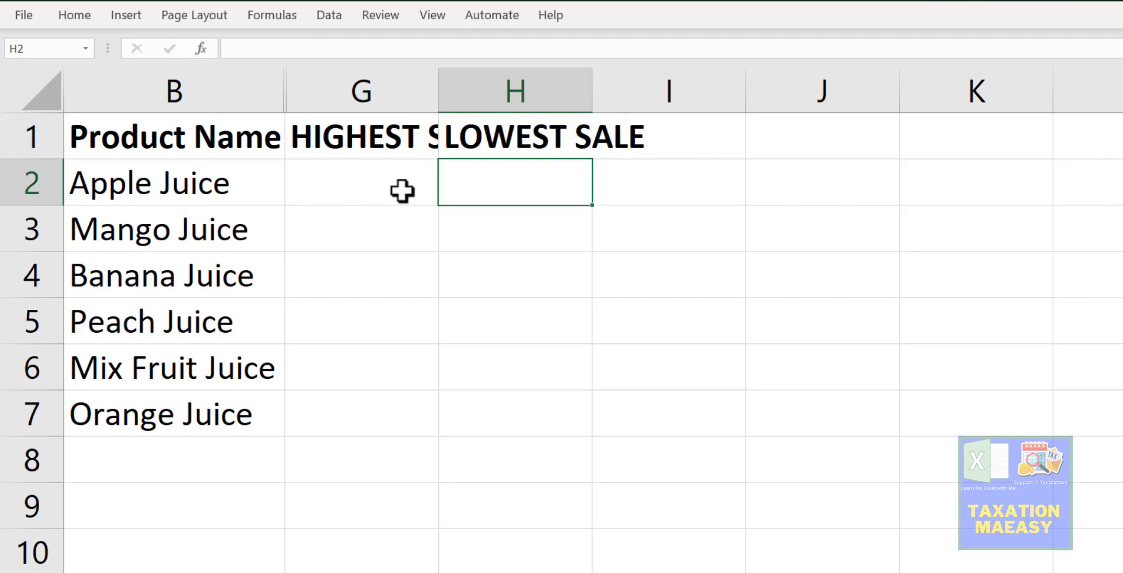
pyautogui.doubleClick(438, 103)
pyautogui.click(406, 170)
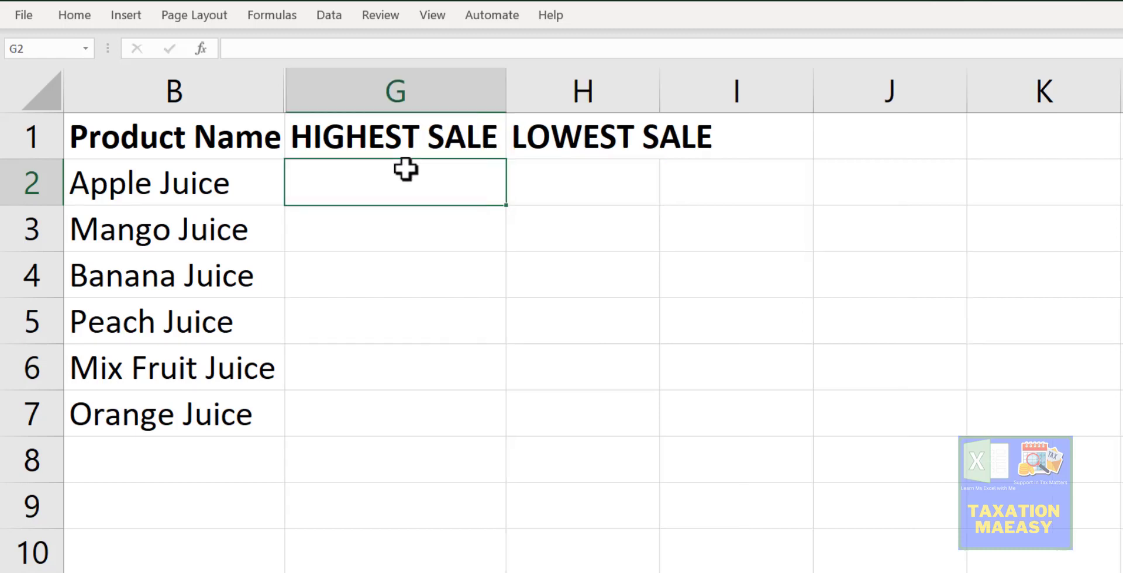
pyautogui.doubleClick(406, 170)
pyautogui.write('=M')
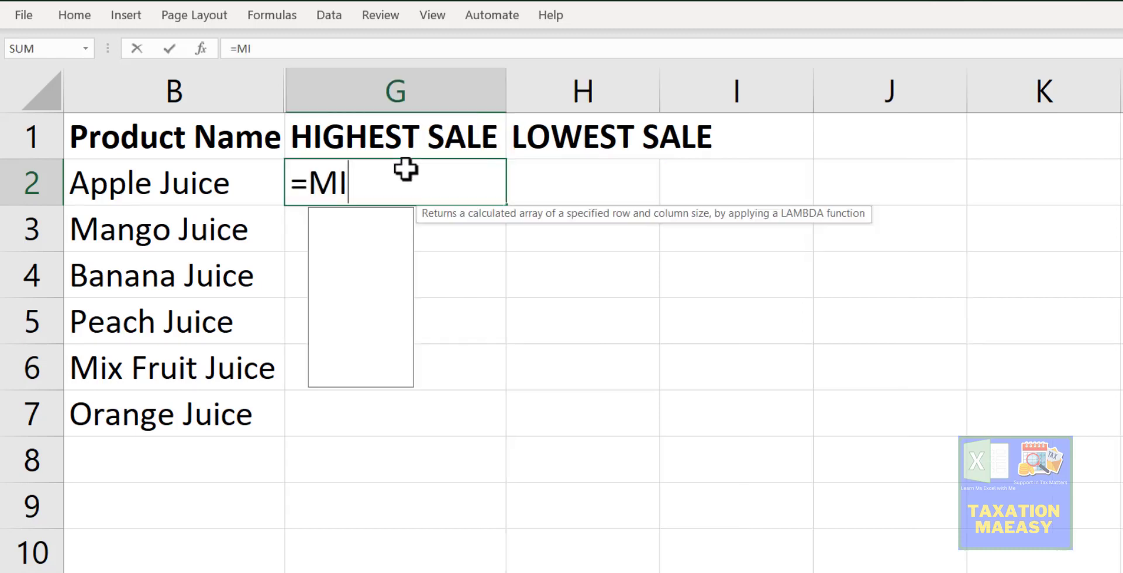
pyautogui.write('AXIF')
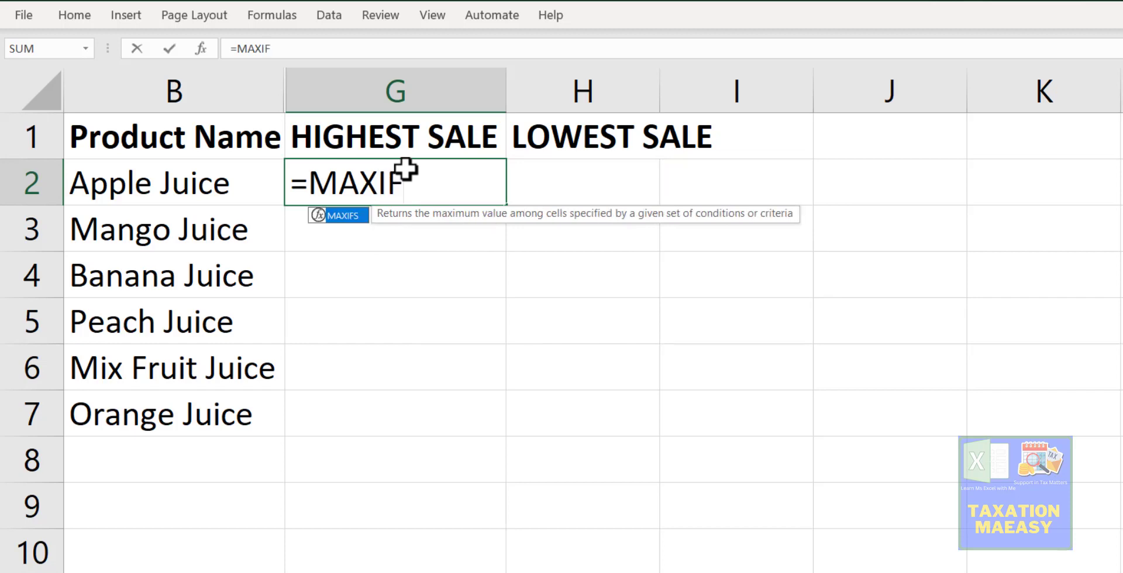
pyautogui.write('S(')
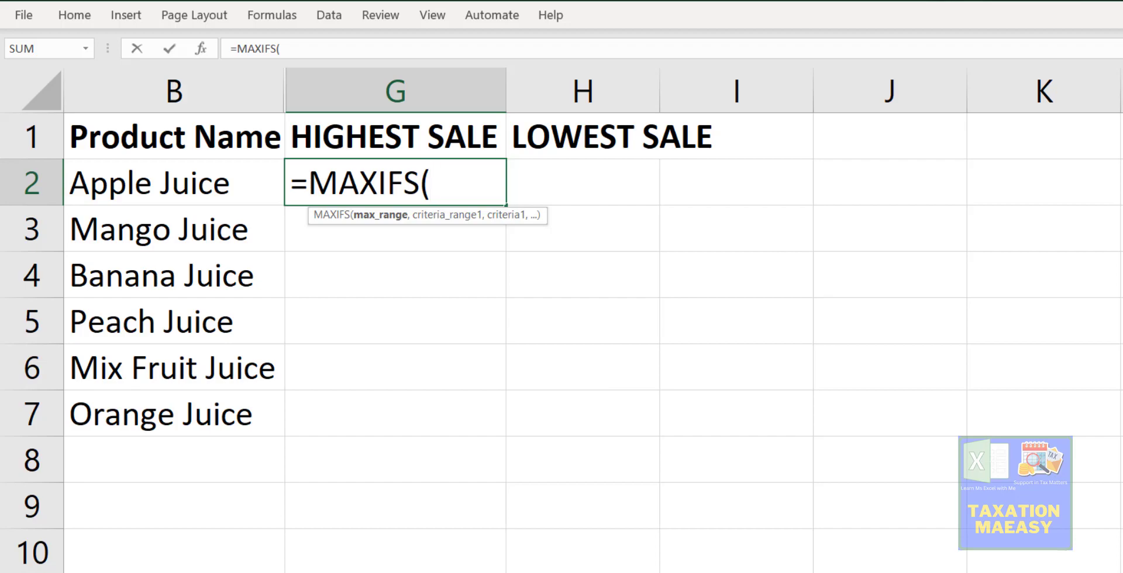
pyautogui.click(181, 572)
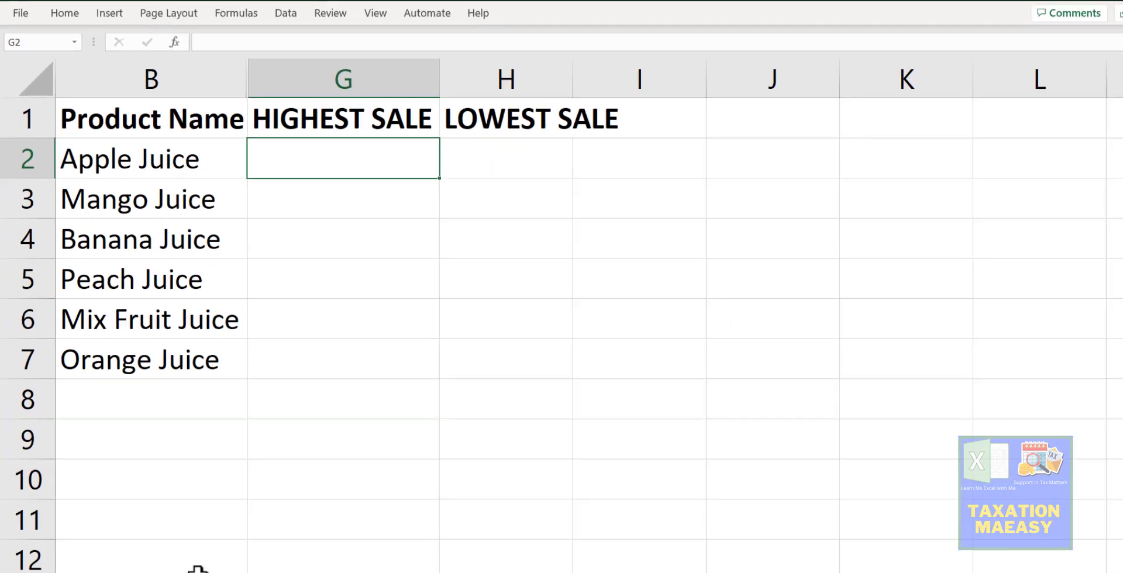
# Step: Switch to Sheet2 and clear the filter from the Product Name column
pyautogui.click(182, 568)
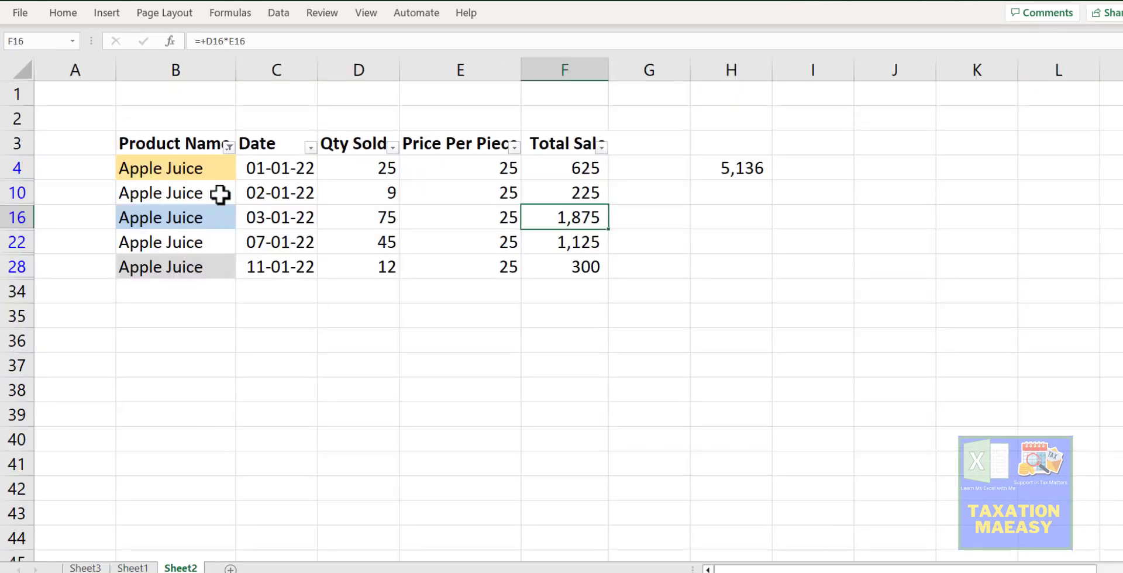
pyautogui.click(229, 147)
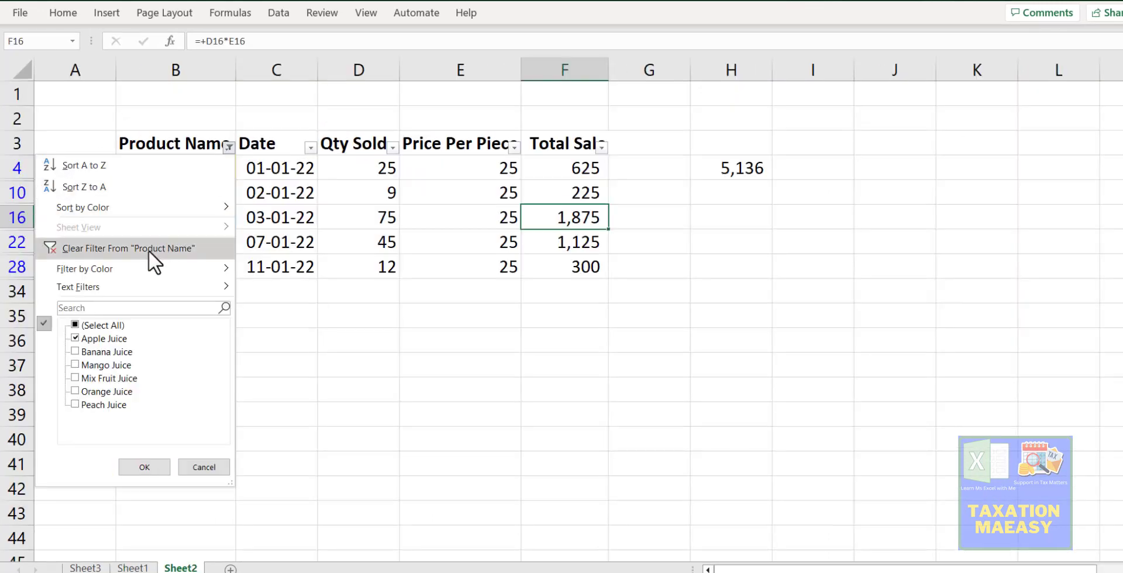
pyautogui.click(148, 251)
pyautogui.click(161, 168)
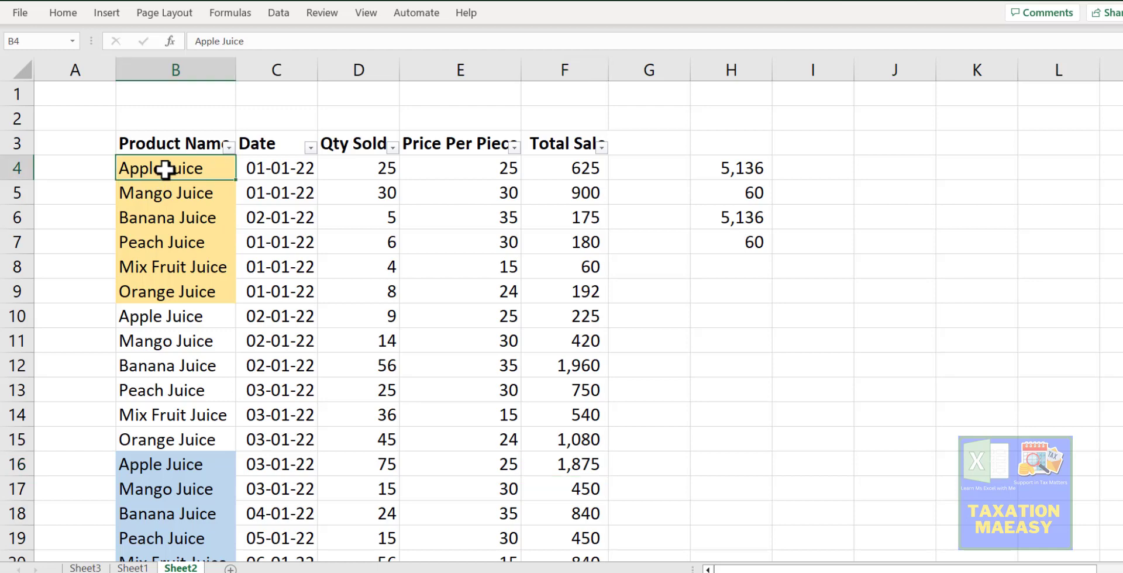
pyautogui.click(270, 172)
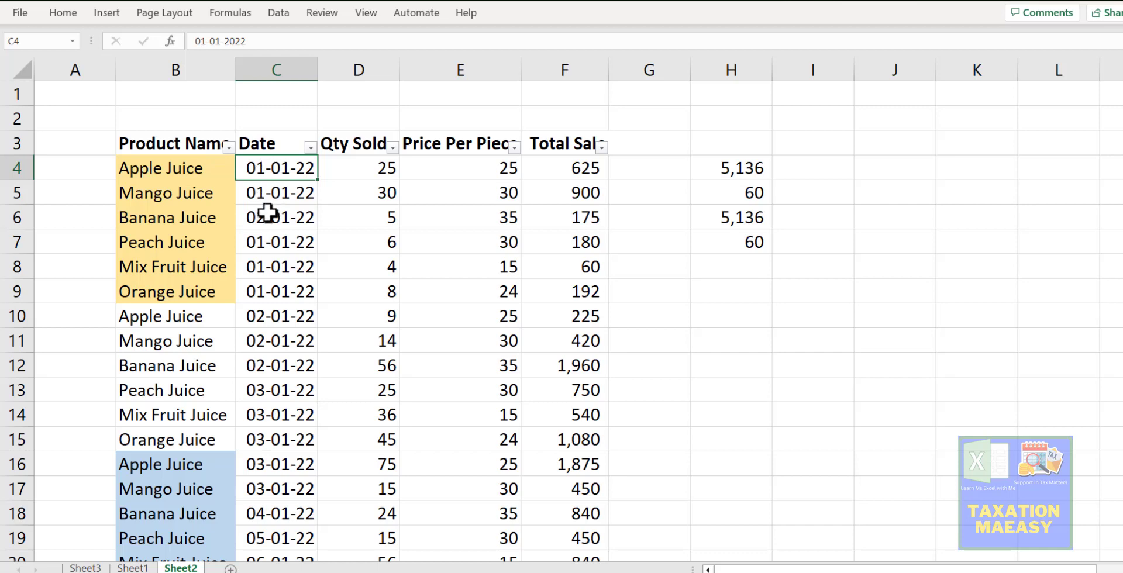
pyautogui.click(159, 175)
pyautogui.click(259, 174)
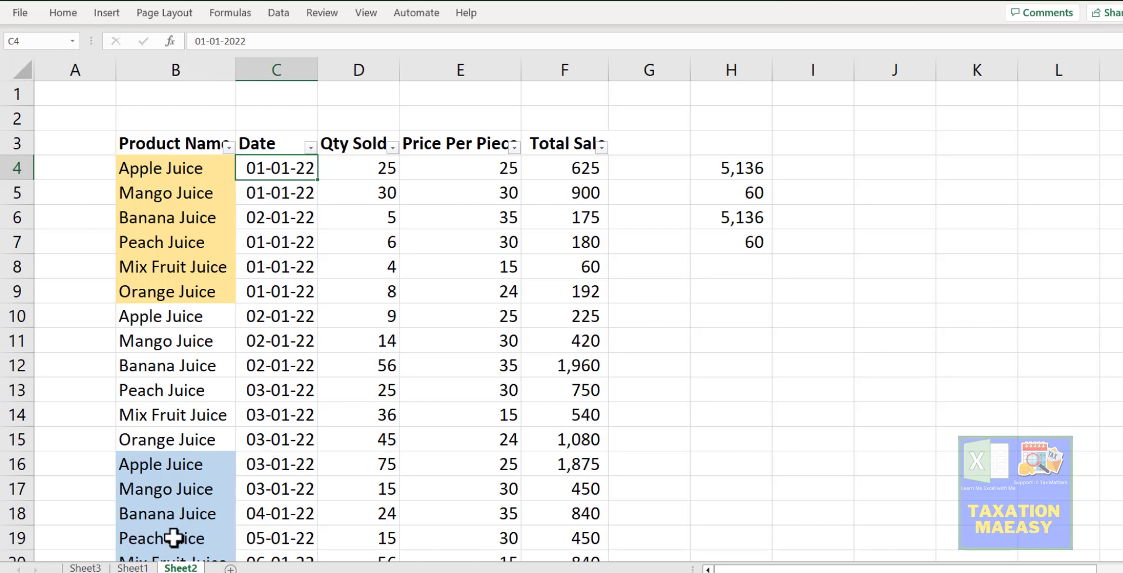
# Step: Start a MAXIFS formula in cell G2 of Sheet1 with the Total Sale values Sheet2!F4:F33 as the max range
pyautogui.click(133, 568)
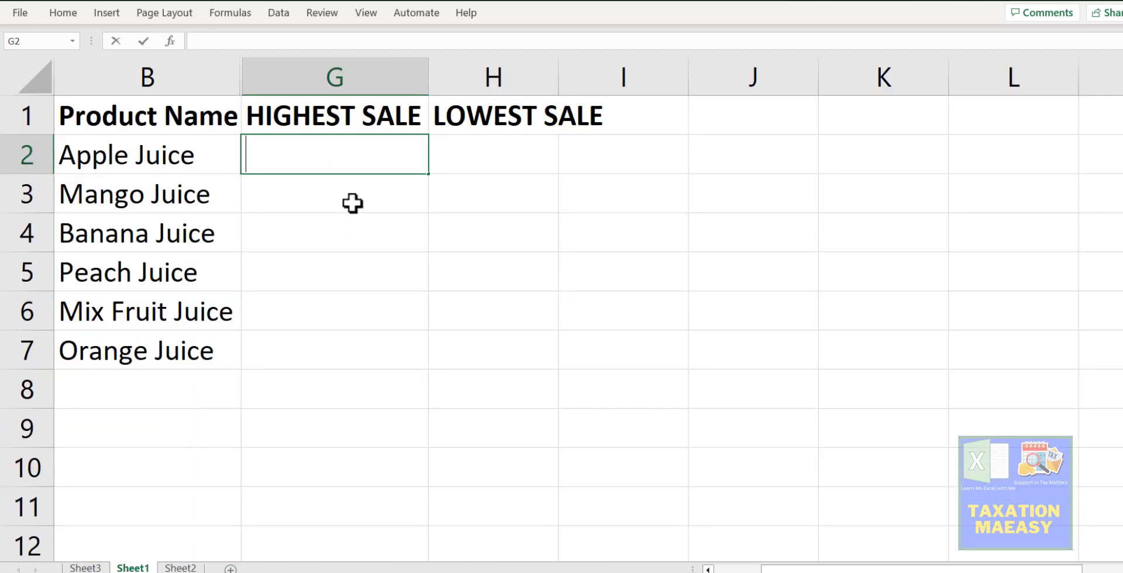
pyautogui.write('=MAXIFS(')
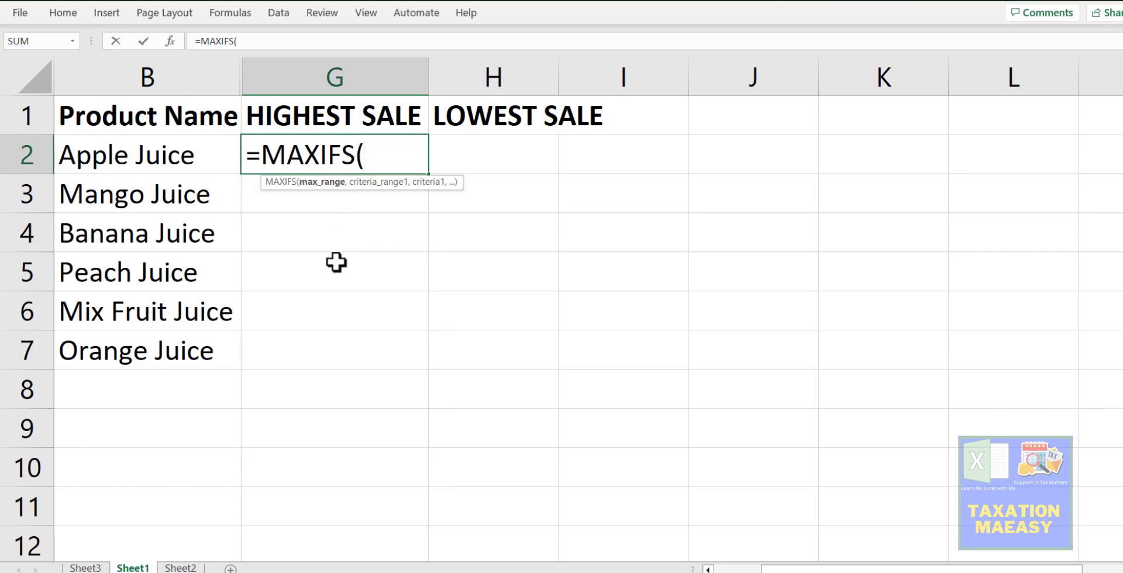
pyautogui.click(181, 567)
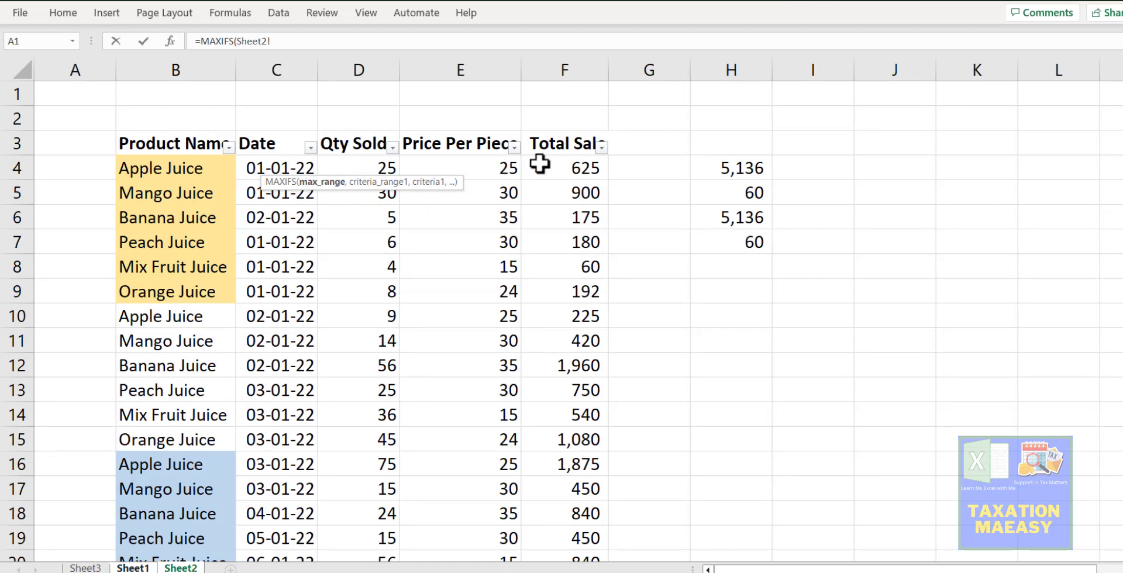
pyautogui.click(557, 167)
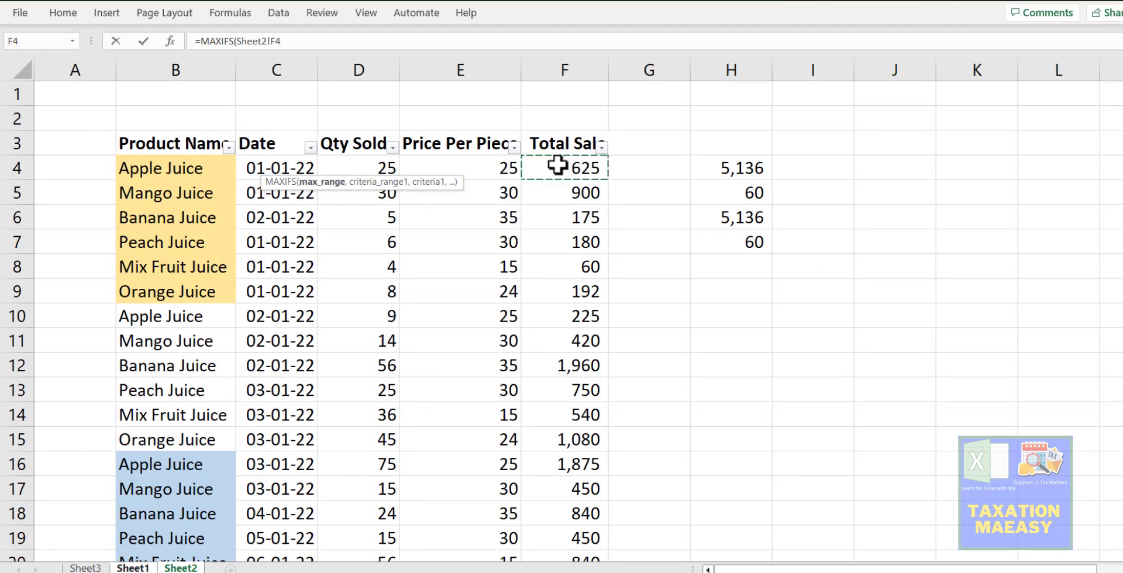
pyautogui.moveTo(557, 166); pyautogui.dragTo(557, 193)
pyautogui.hotkey('ctrl', 'shift', 'Down')
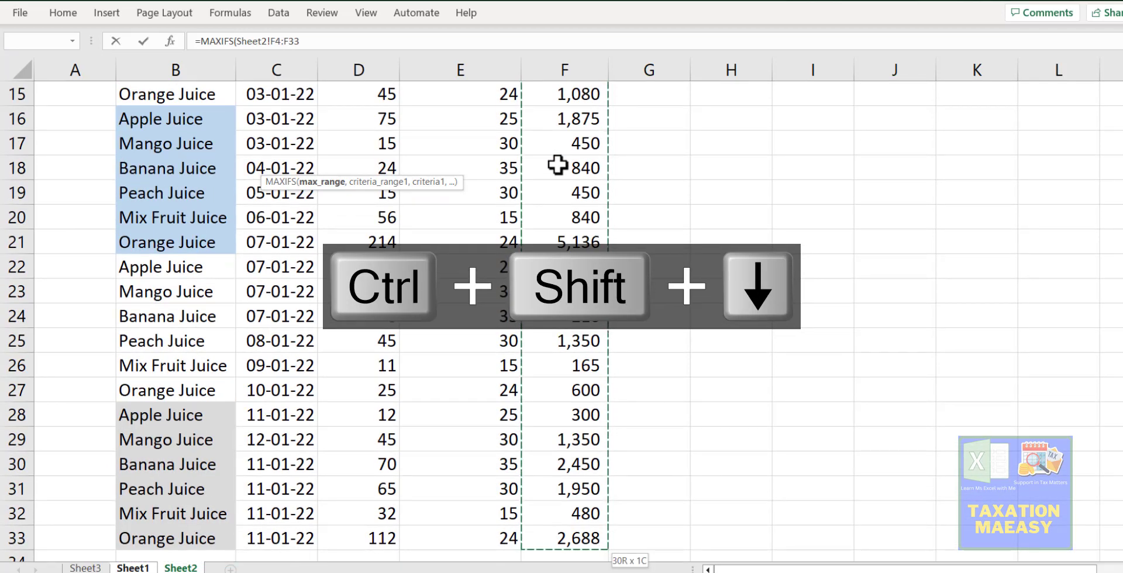
pyautogui.write(',')
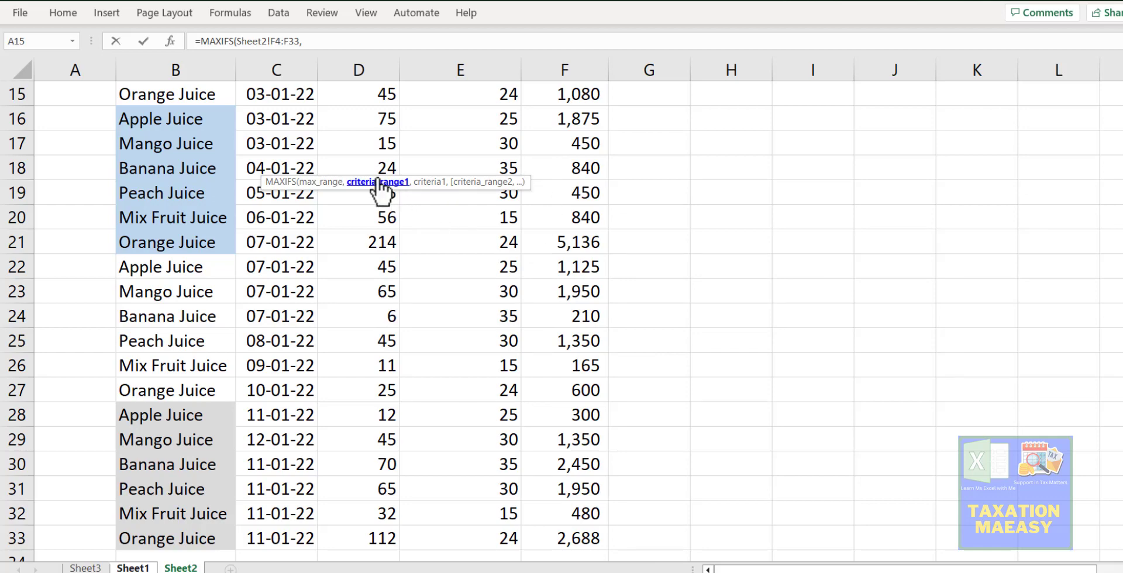
# Step: Add the product names Sheet2!B4:B33 as the formula's first criteria range
pyautogui.click(193, 158)
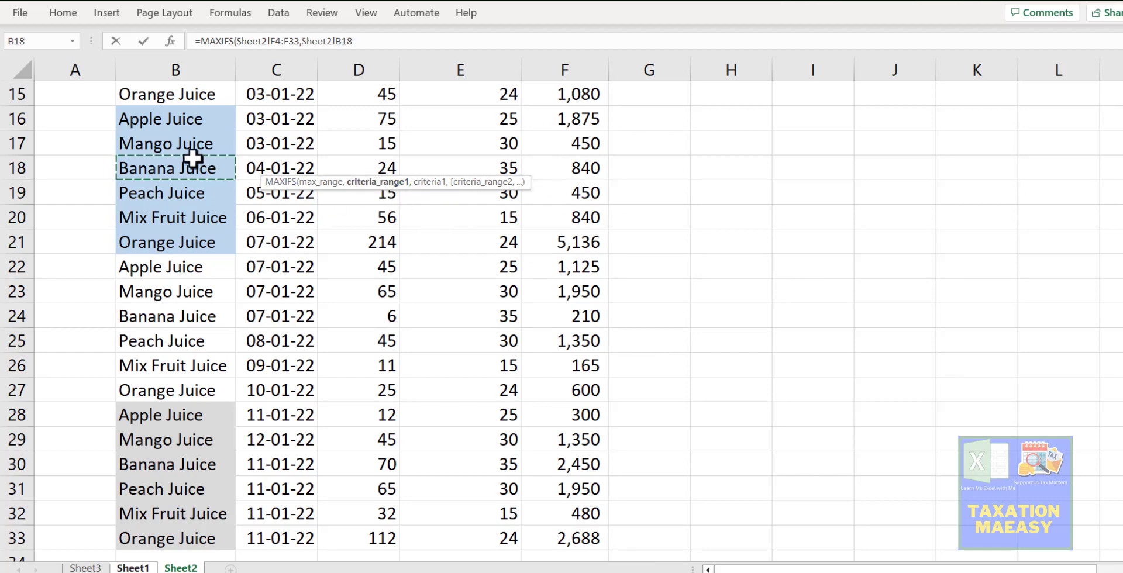
pyautogui.hotkey('ctrl', 'Up')
pyautogui.press('Down')
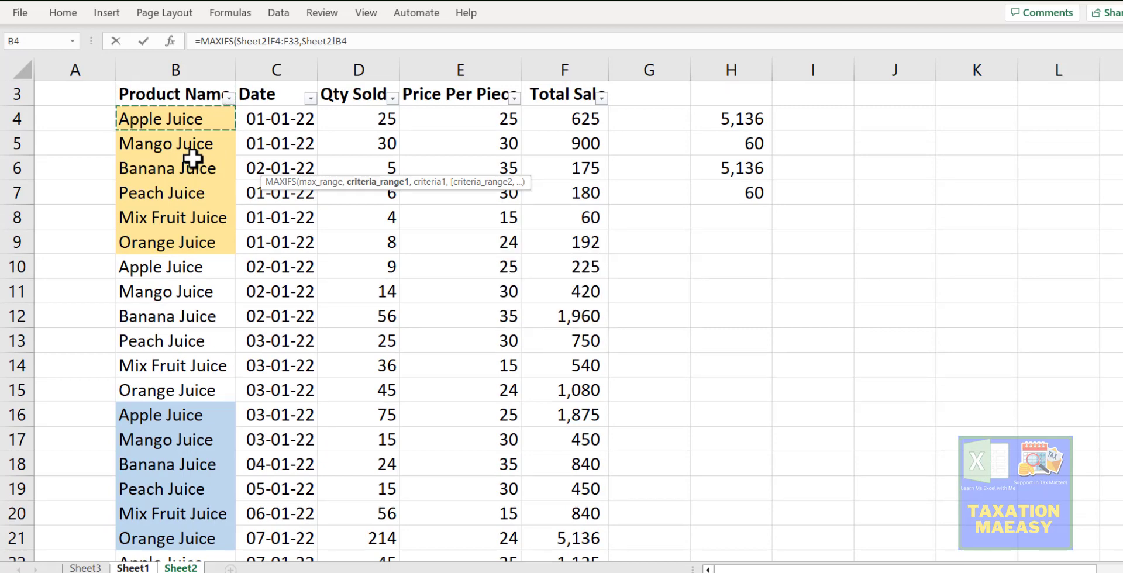
pyautogui.hotkey('ctrl', 'shift', 'Down')
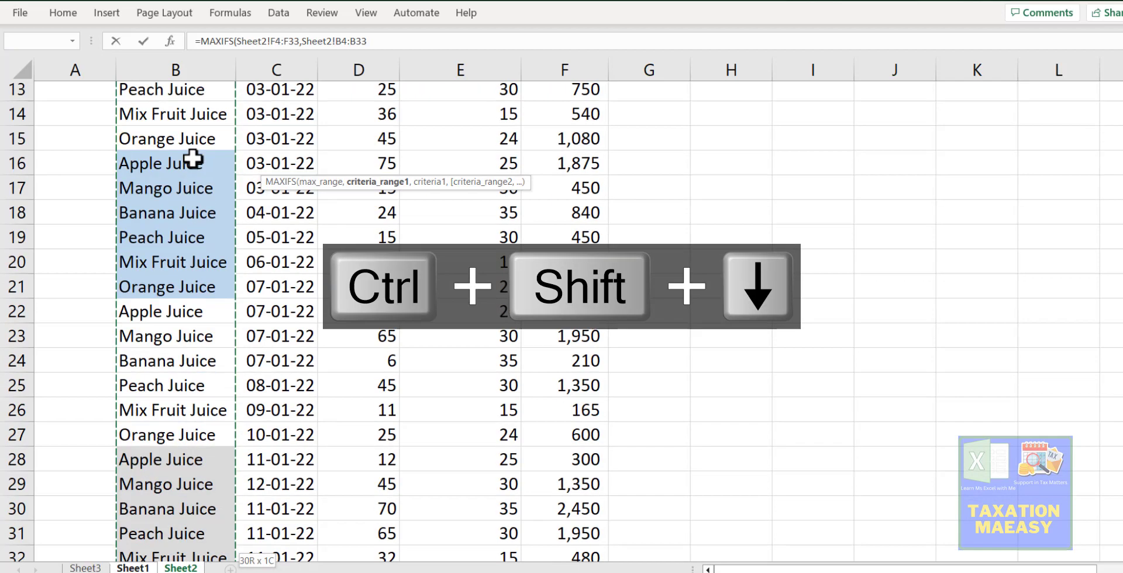
pyautogui.write(',')
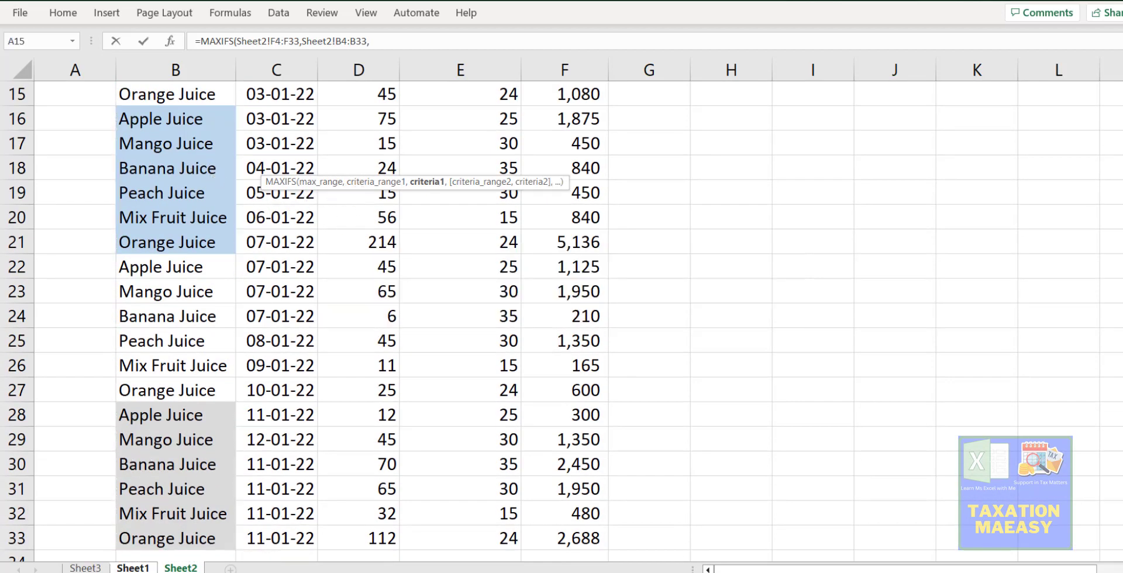
# Step: Use Apple Juice in Sheet1 cell B2 as the criterion and complete the MAXIFS formula in G2
pyautogui.click(133, 567)
pyautogui.click(161, 153)
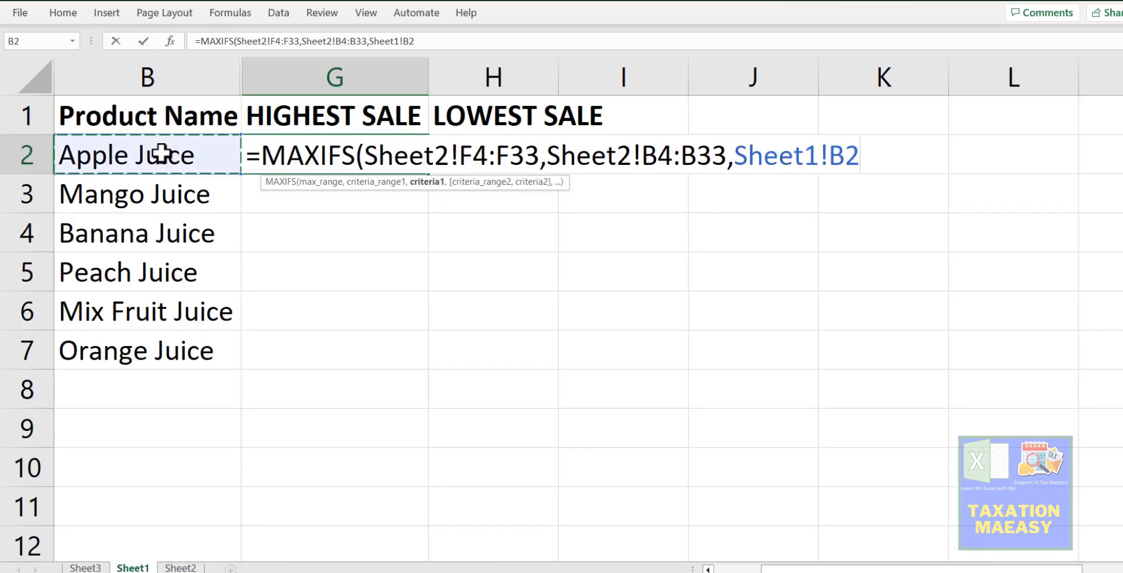
pyautogui.press('Return')
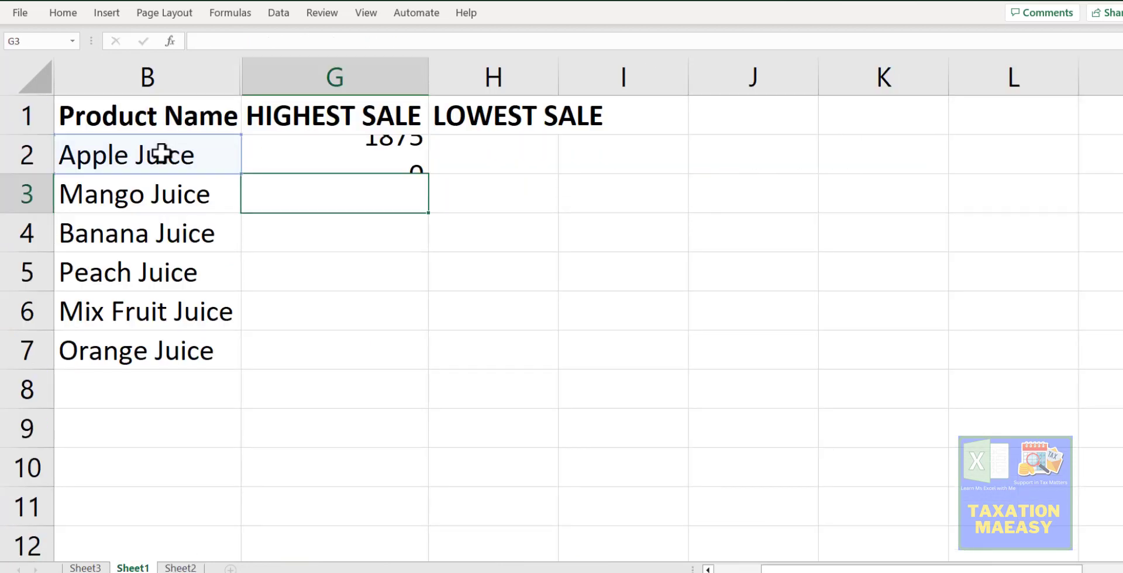
pyautogui.press('Up')
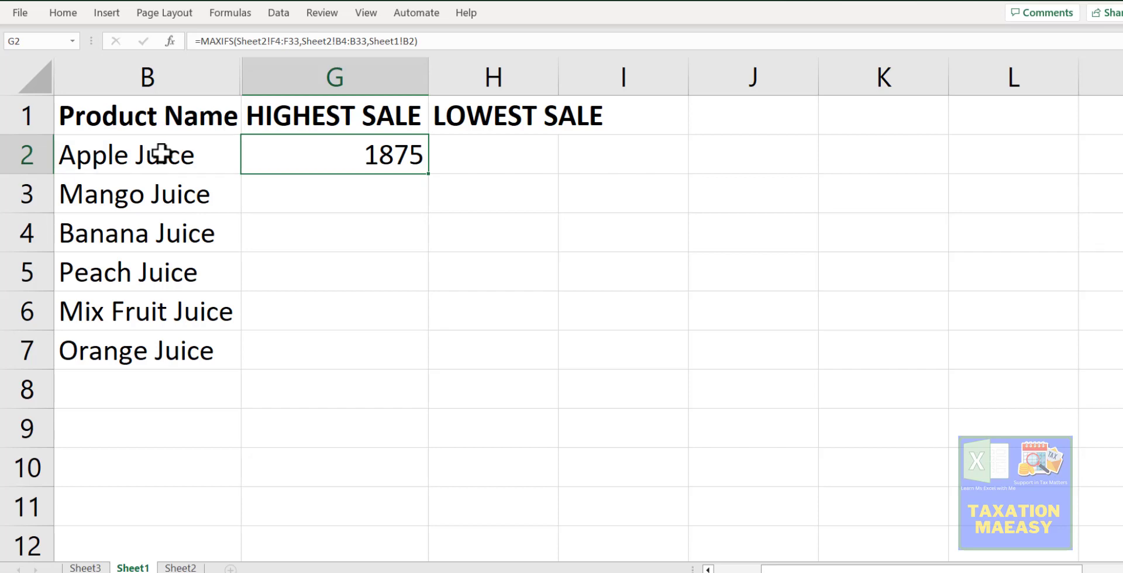
# Step: Edit the MAXIFS formula in G2 to make its max range absolute, as $F$4:$F$33
pyautogui.click(513, 41)
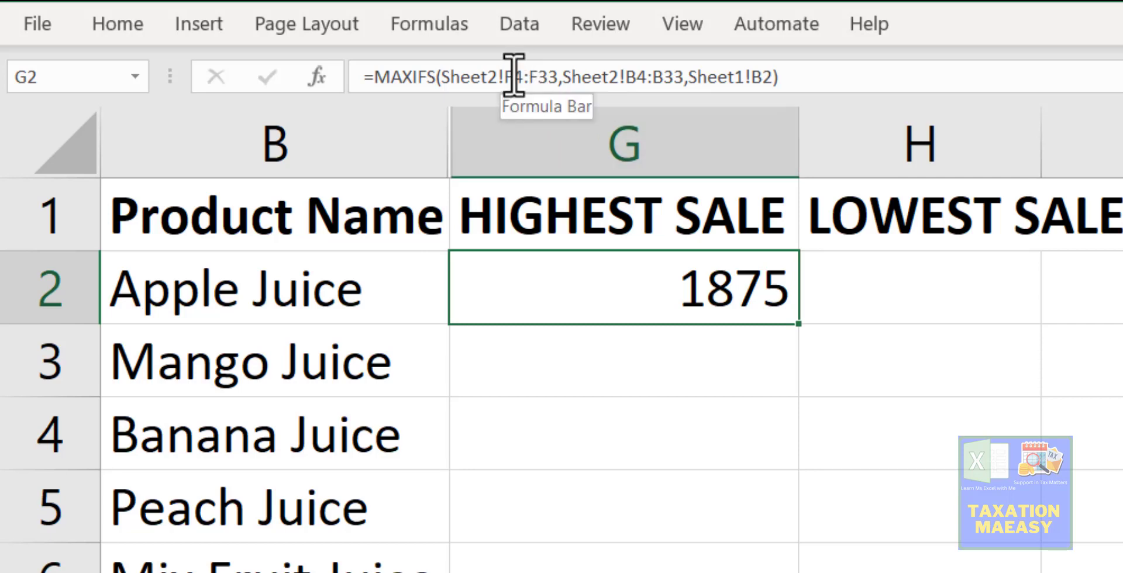
pyautogui.click(513, 76)
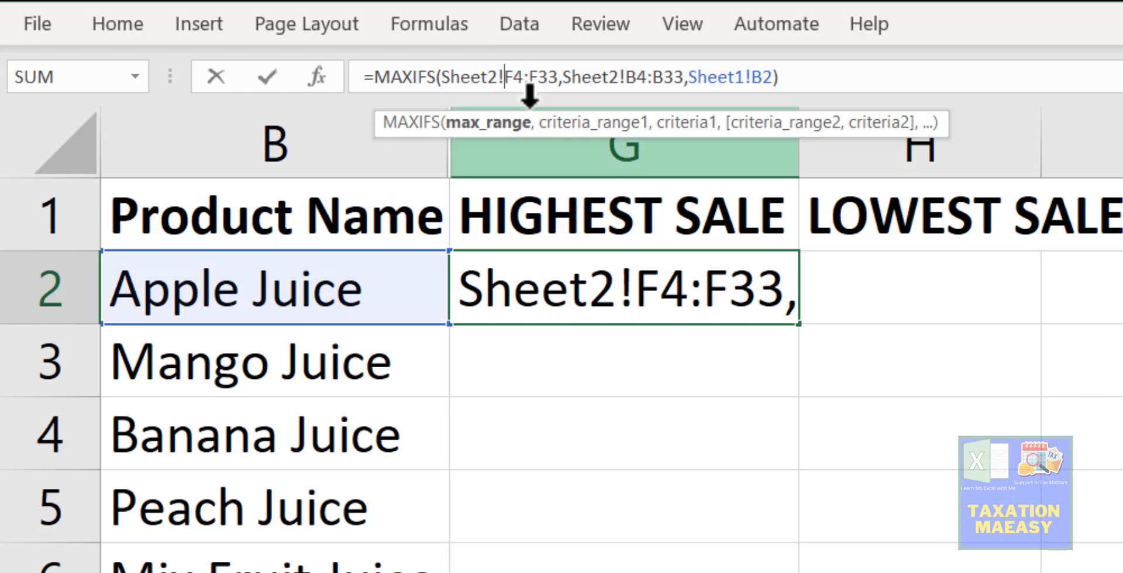
pyautogui.moveTo(506, 76); pyautogui.dragTo(516, 87)
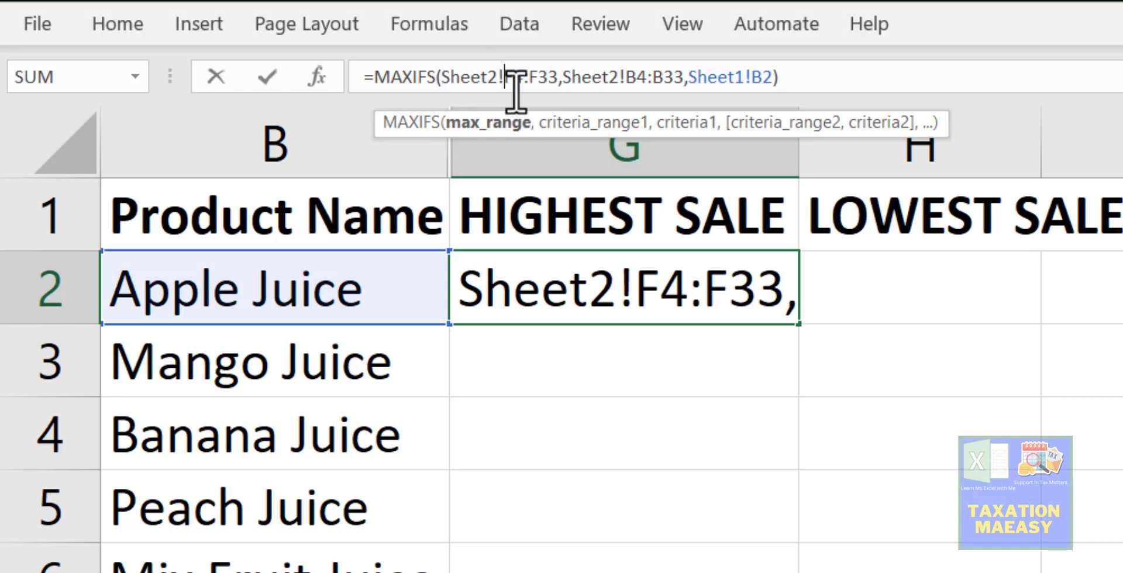
pyautogui.press('F4')
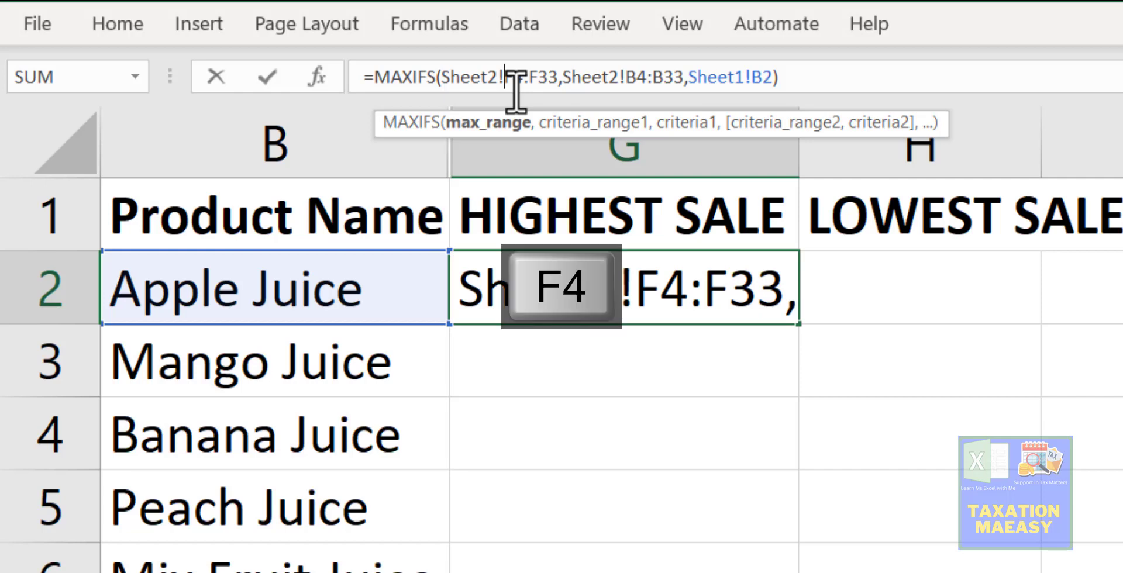
pyautogui.click(551, 79)
pyautogui.press('F4')
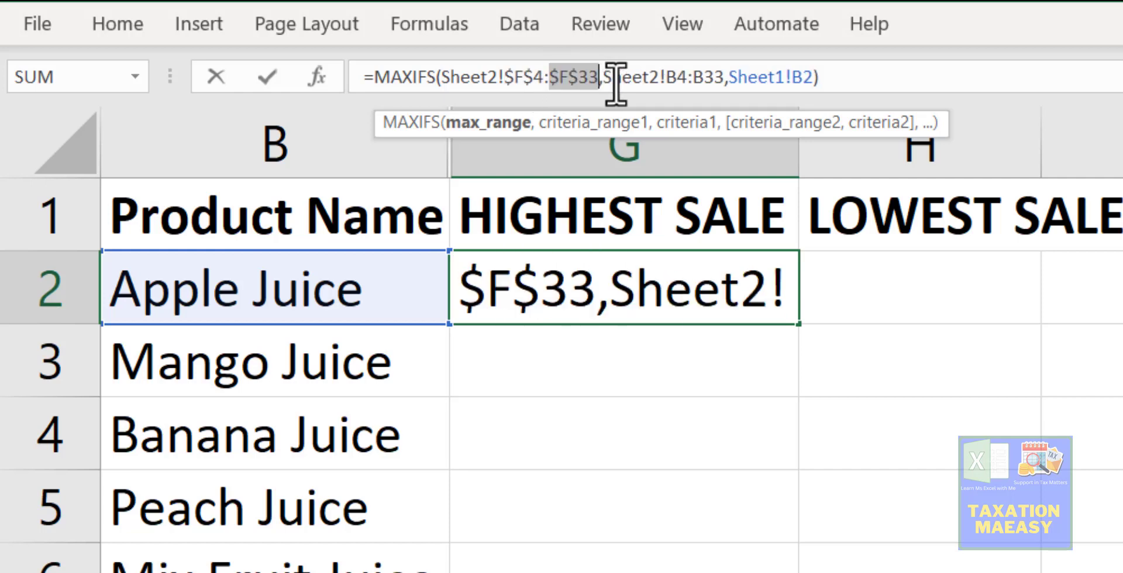
# Step: Make the criteria range of the MAXIFS formula in G2 absolute, as $B$4:$B$33, and complete the edit
pyautogui.click(673, 79)
pyautogui.press('F4')
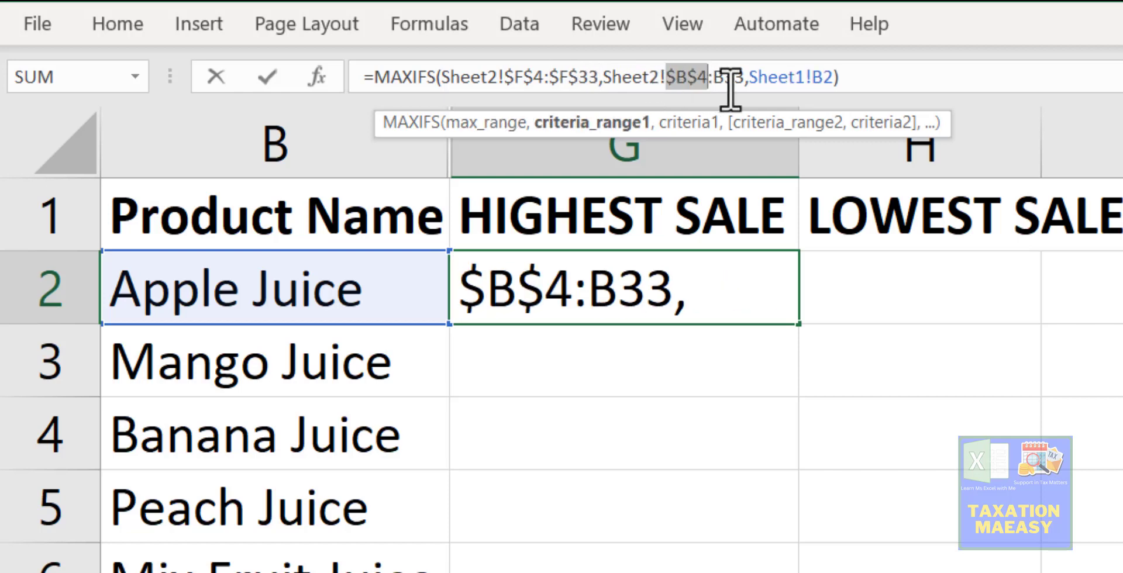
pyautogui.click(714, 79)
pyautogui.press('F4')
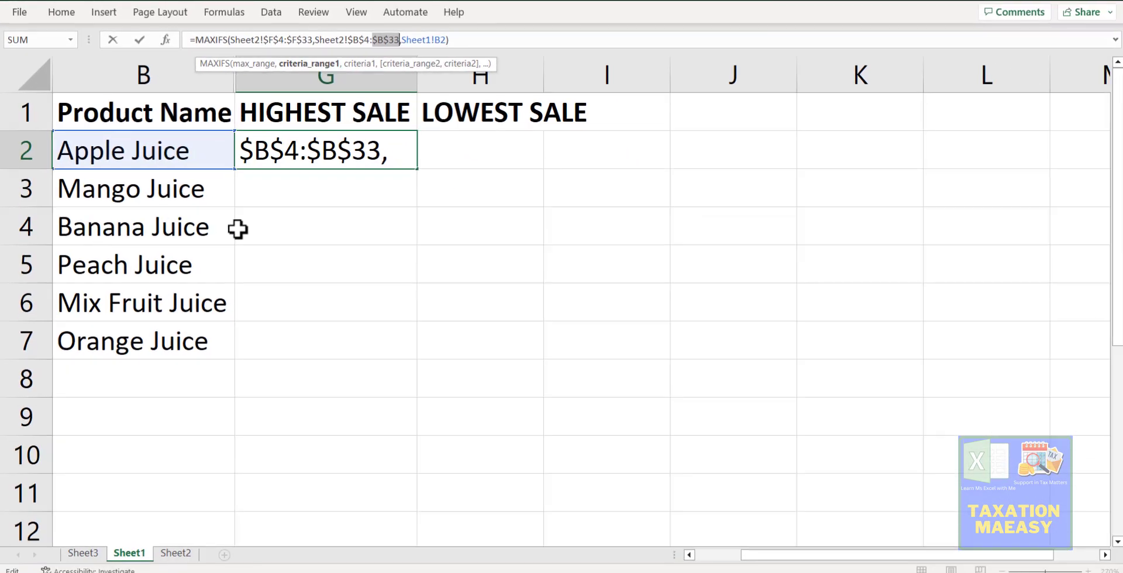
pyautogui.press('Return')
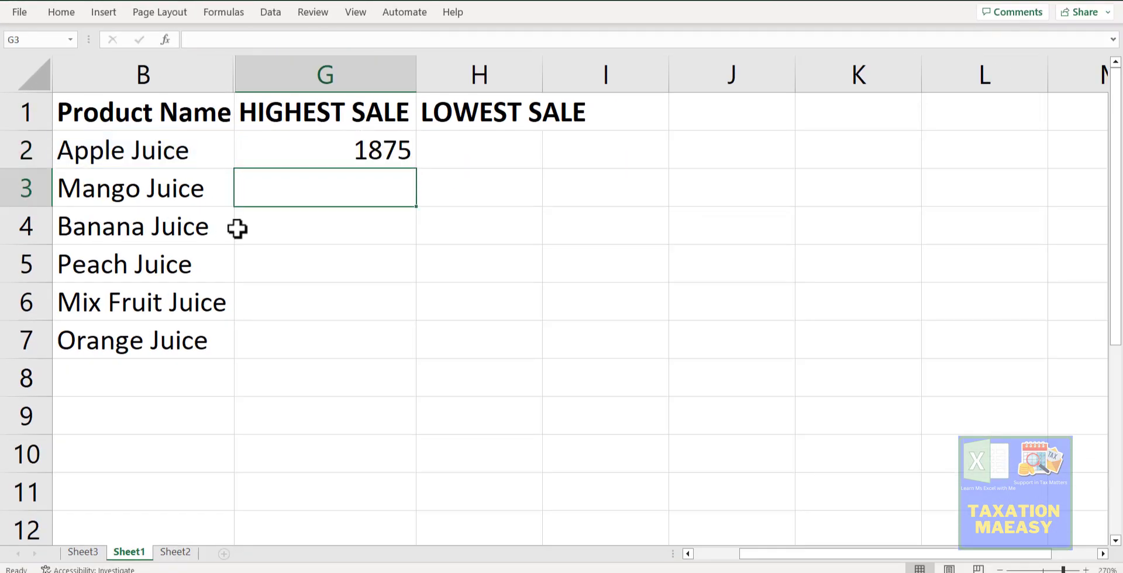
# Step: Copy the MAXIFS formula from G2 into G3:G7 for the remaining products
pyautogui.press('Up')
pyautogui.hotkey('ctrl', 'c')
pyautogui.press('Down')
pyautogui.hotkey('shift', 'Down')
pyautogui.hotkey('shift', 'Down')
pyautogui.hotkey('shift', 'Down')
pyautogui.hotkey('shift', 'Down')
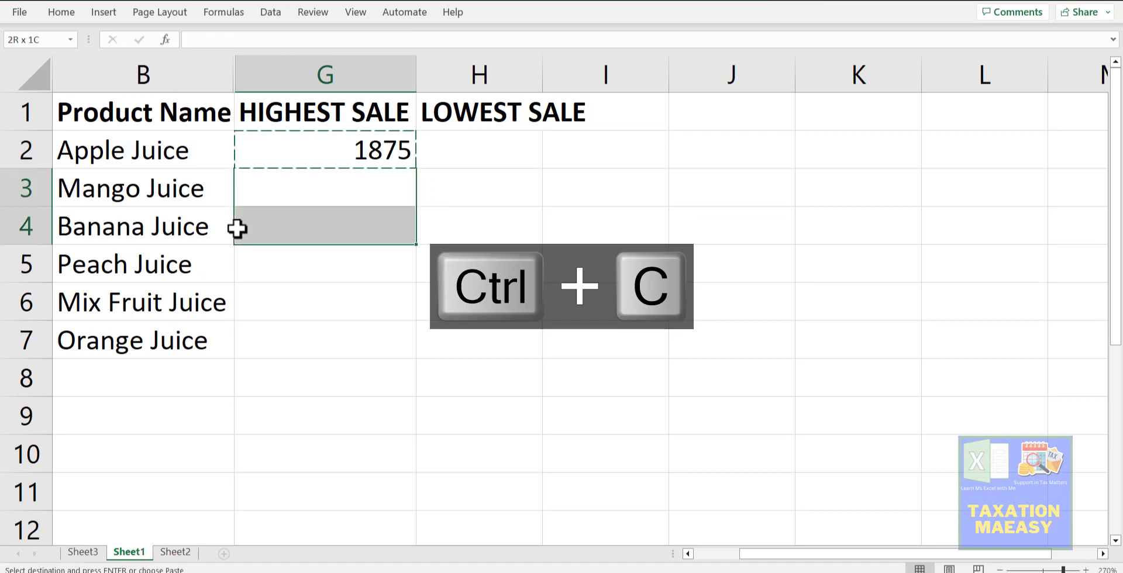
pyautogui.press('Return')
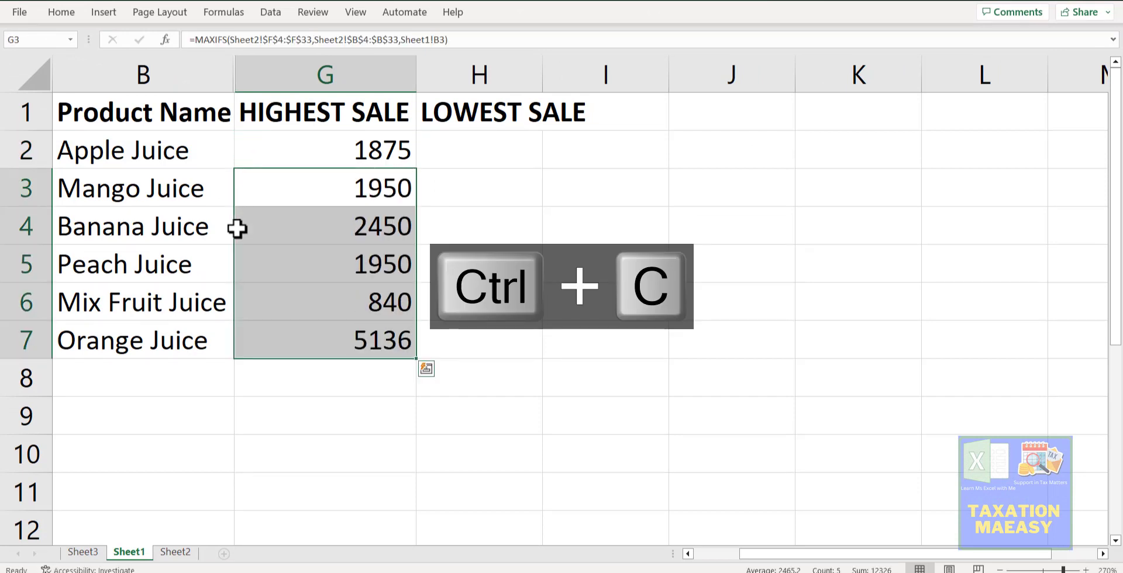
# Step: Start a MINIFS formula in cell H2 of Sheet1 with the Total Sale values Sheet2!F4:F33 as the min range
pyautogui.press('Up')
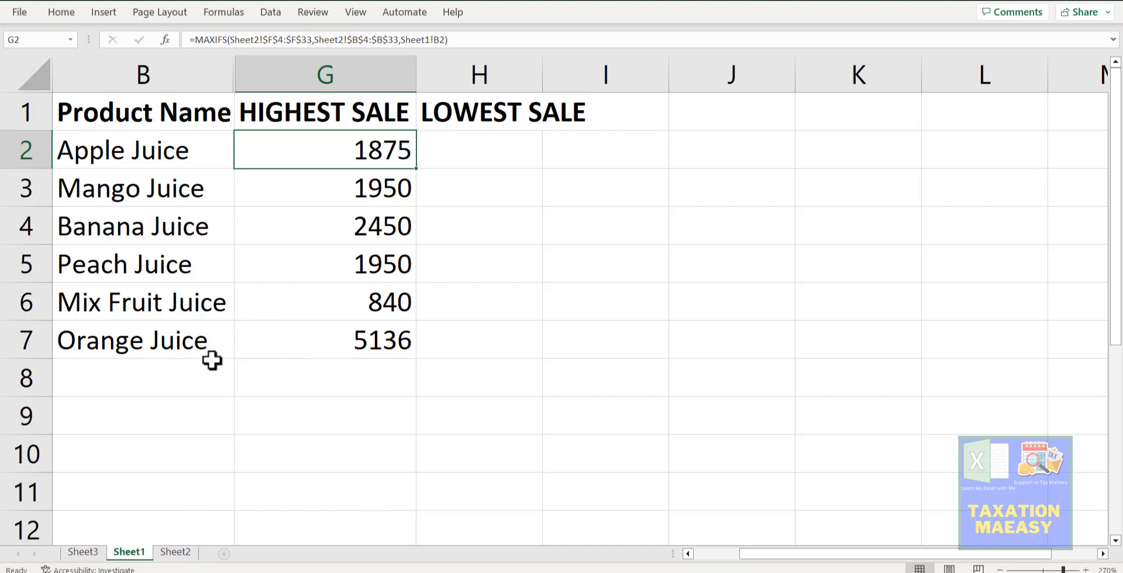
pyautogui.press('Right')
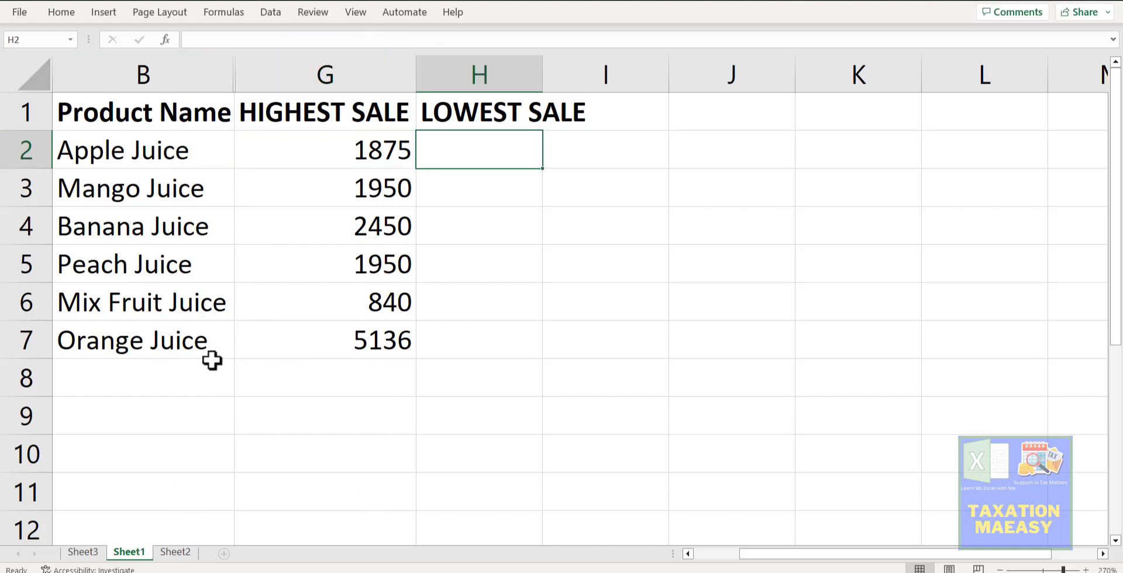
pyautogui.write('=')
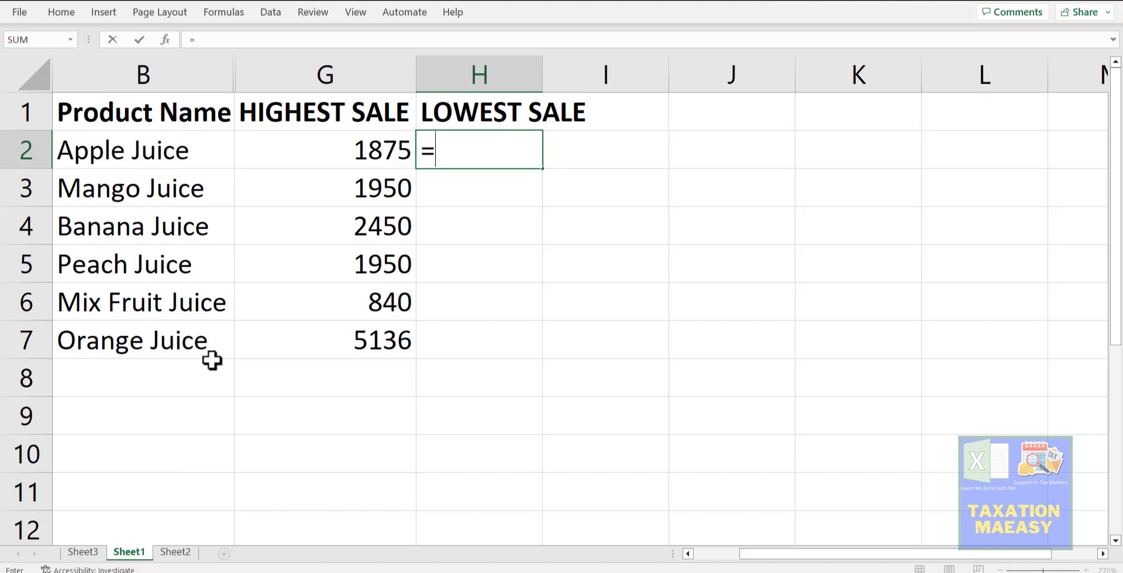
pyautogui.write('MIN')
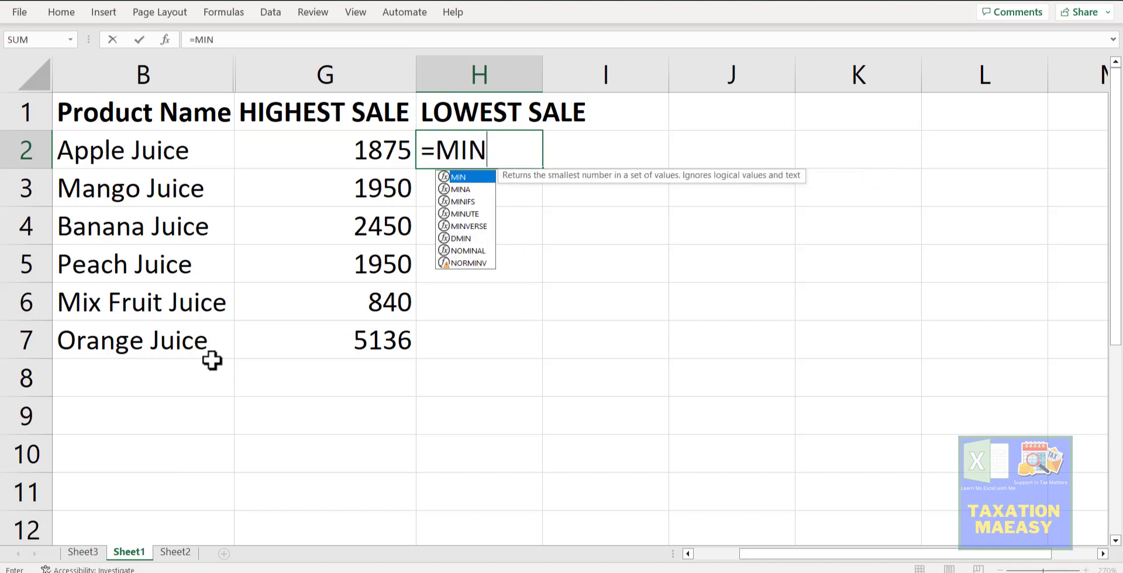
pyautogui.write('IFS')
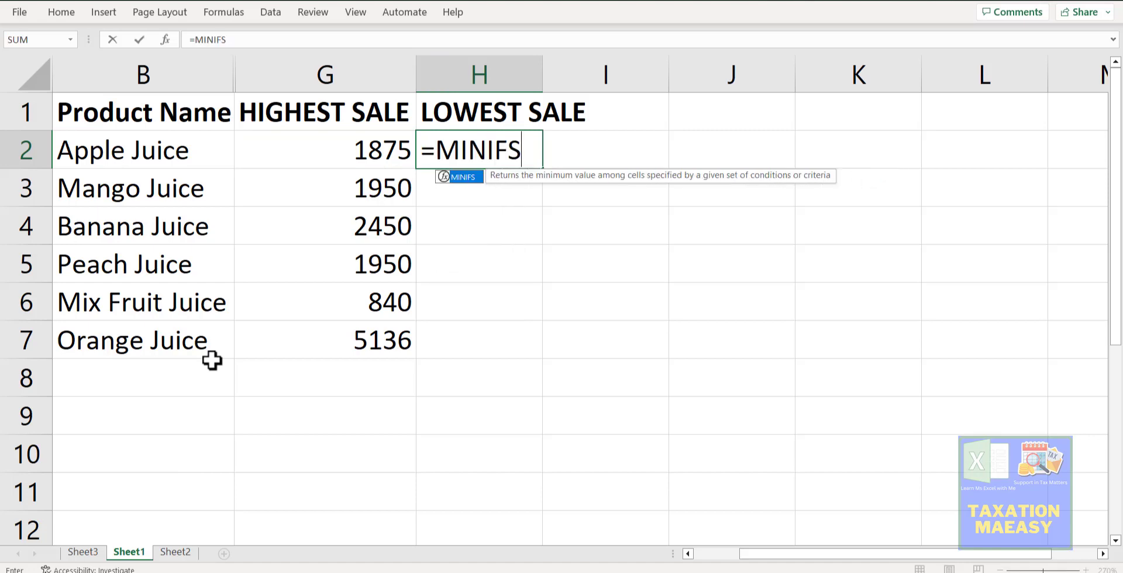
pyautogui.write('(')
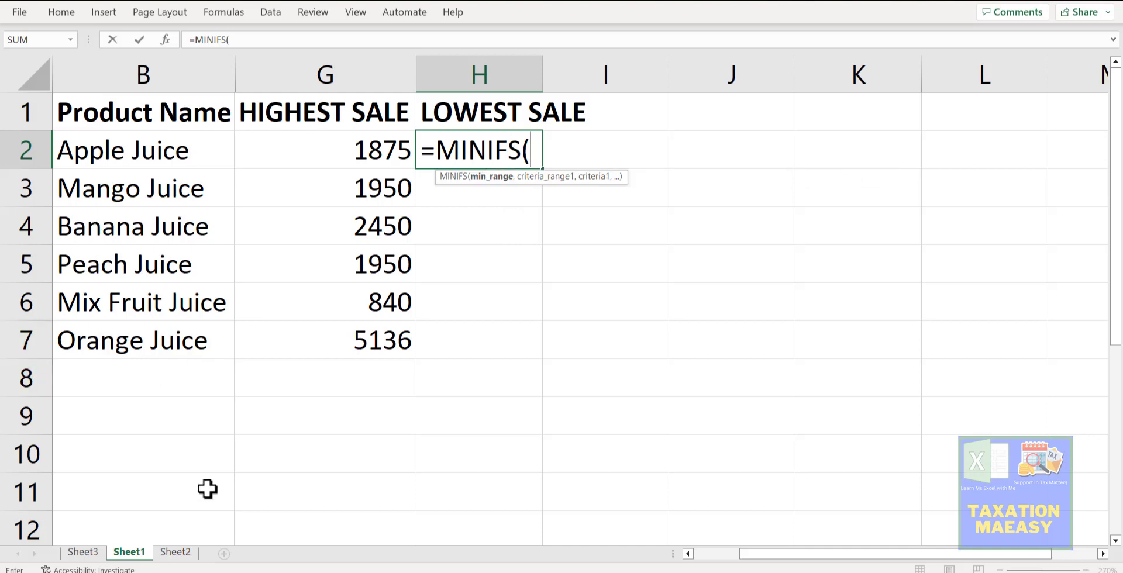
pyautogui.click(189, 553)
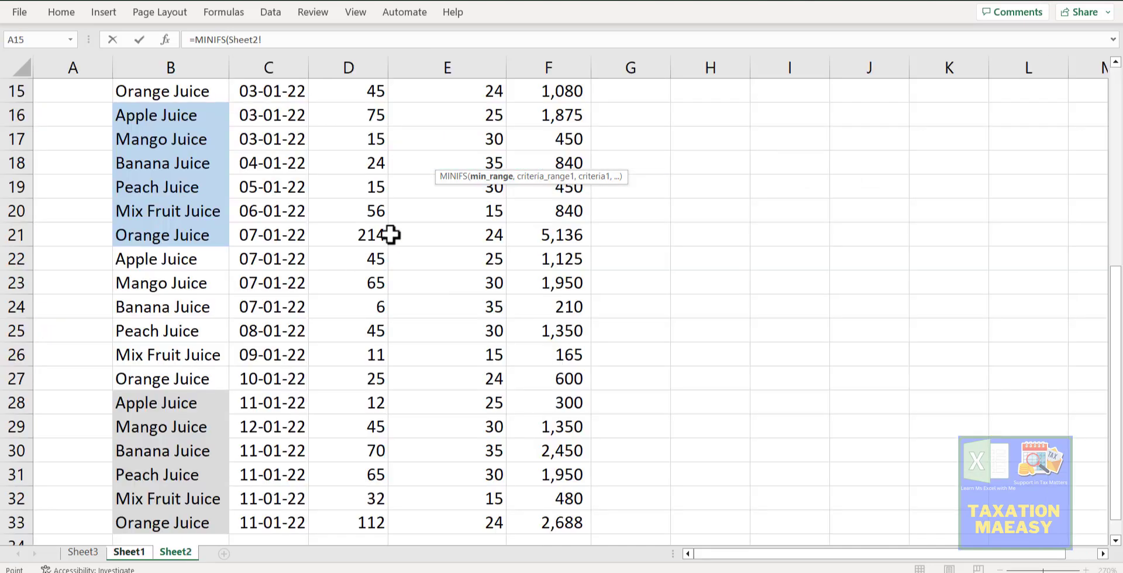
pyautogui.click(394, 232)
pyautogui.hotkey('ctrl', 'Up')
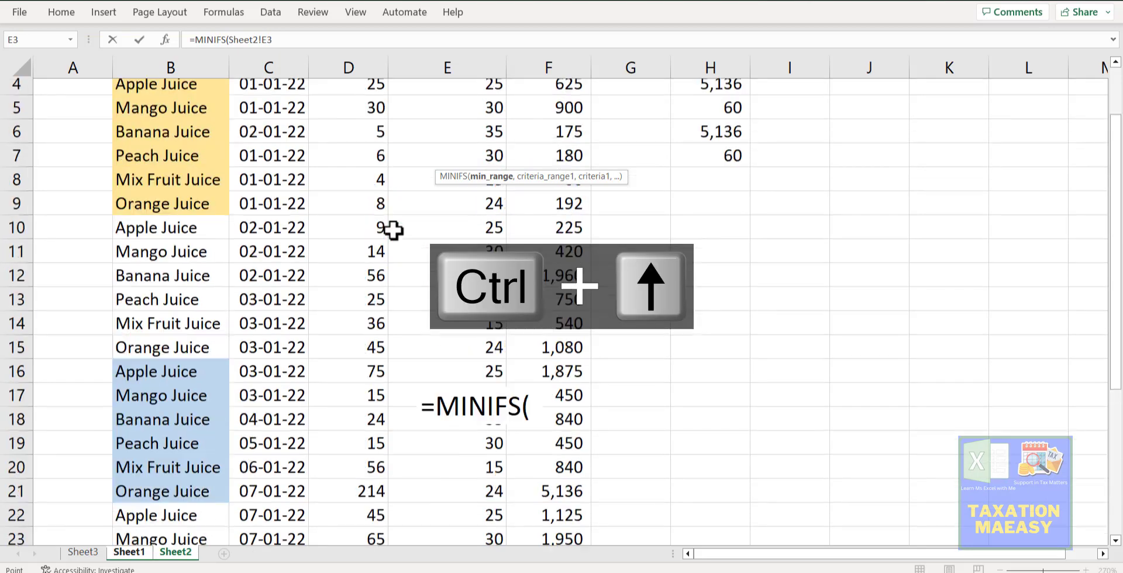
pyautogui.press('Right')
pyautogui.press('Down')
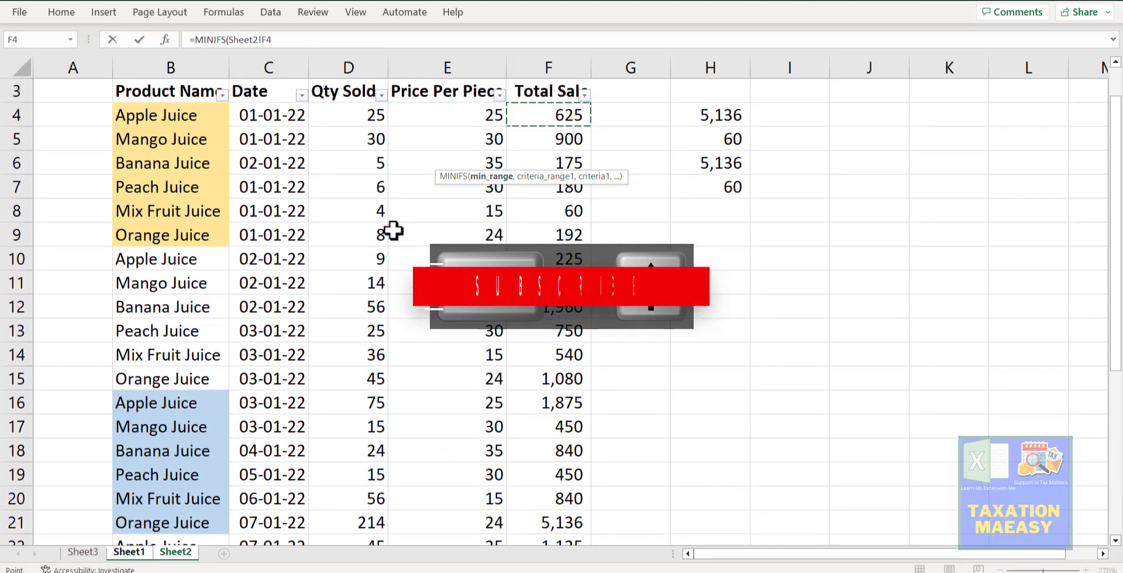
pyautogui.hotkey('ctrl', 'shift', 'Down')
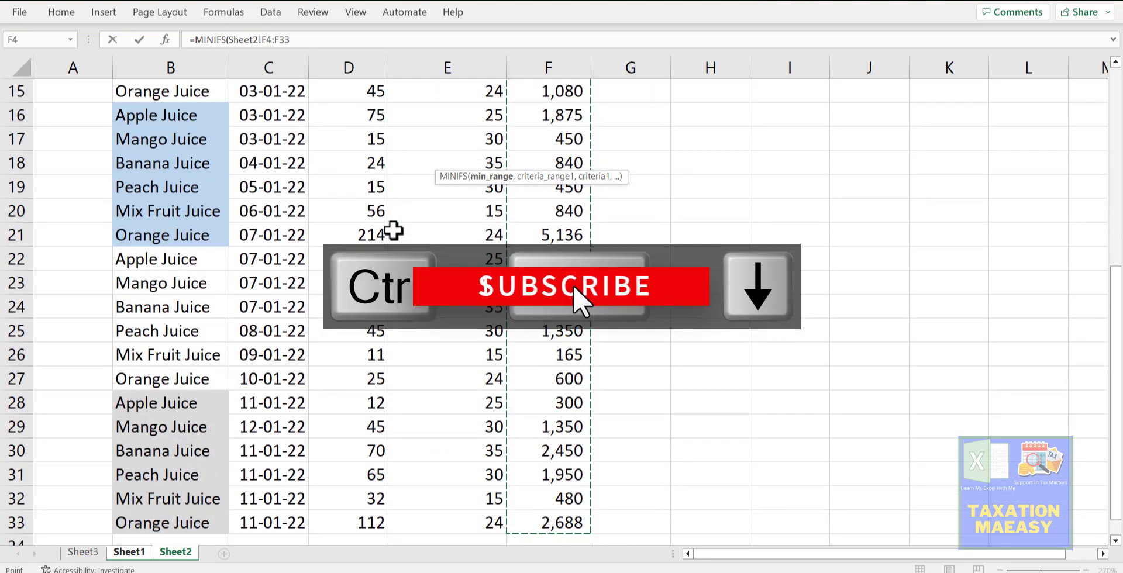
pyautogui.write(',')
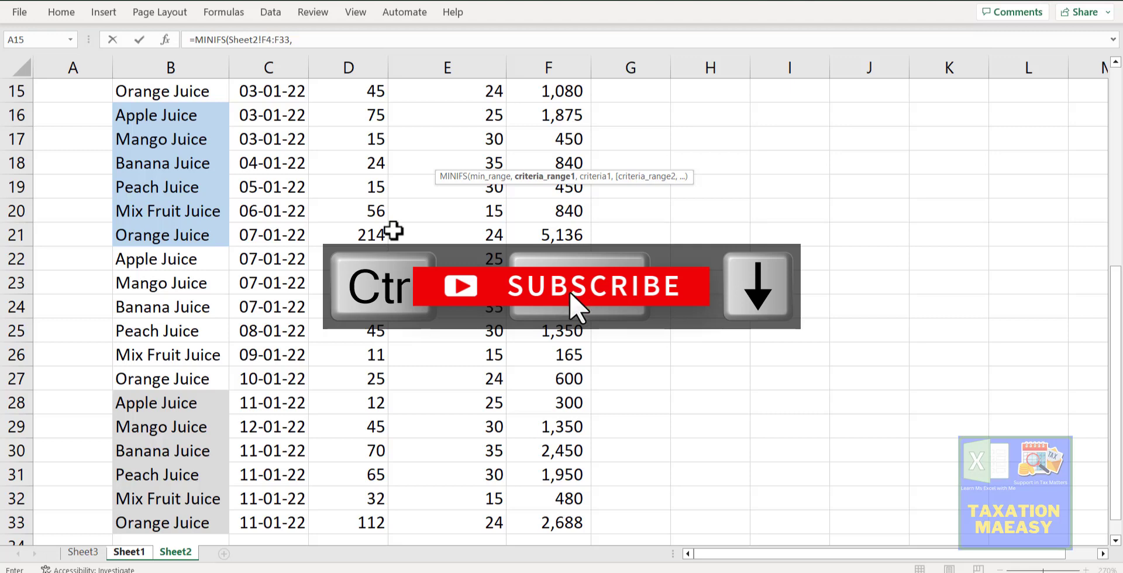
# Step: Add the product names Sheet2!B4:B33 as the first criteria range of the MINIFS formula
pyautogui.click(201, 190)
pyautogui.hotkey('ctrl', 'Up')
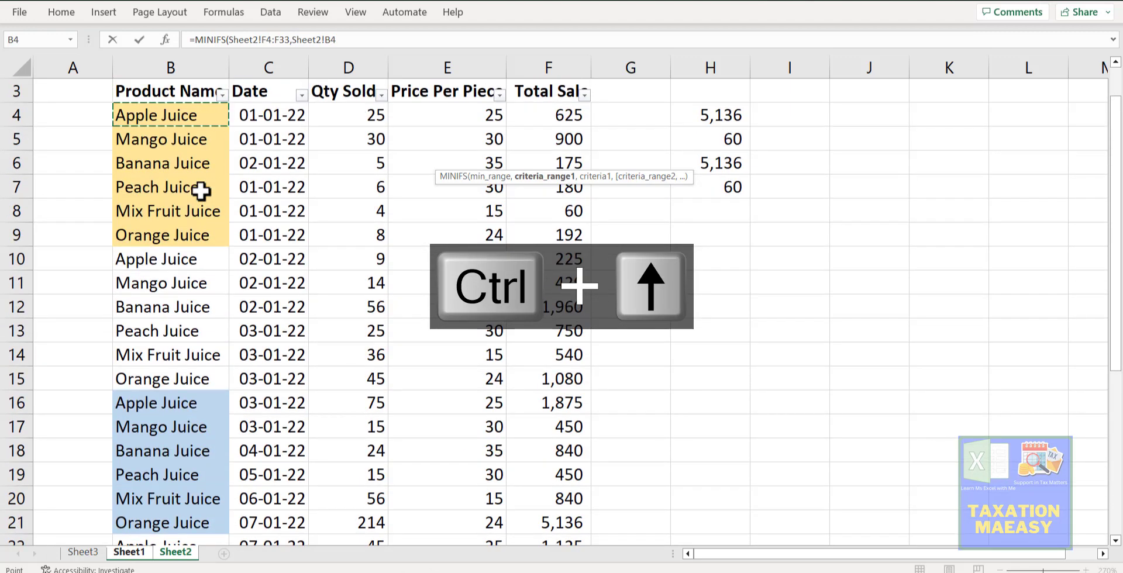
pyautogui.hotkey('ctrl', 'shift', 'Down')
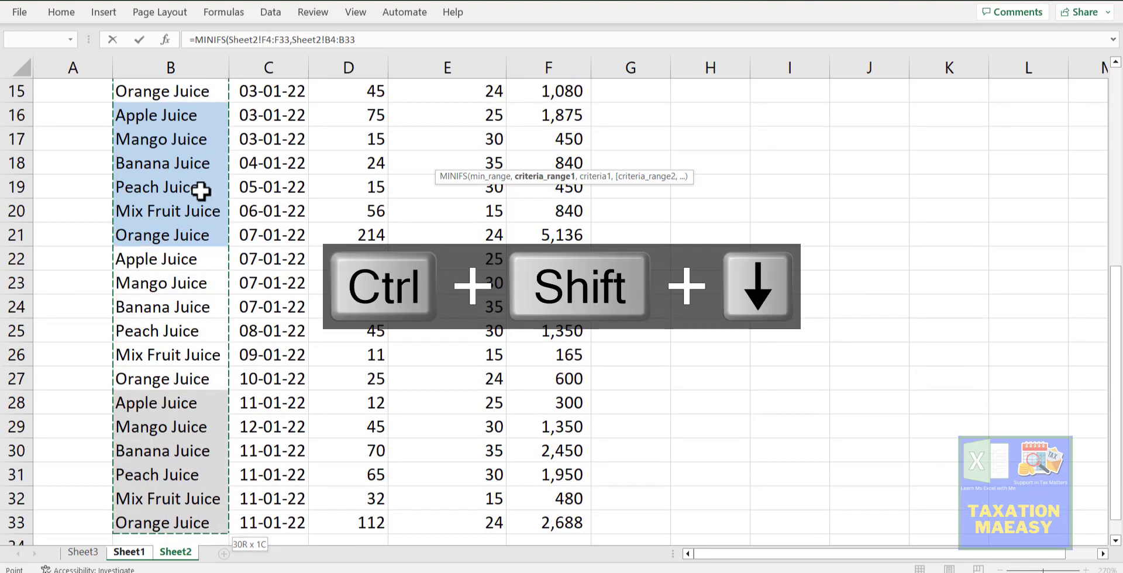
pyautogui.write(',')
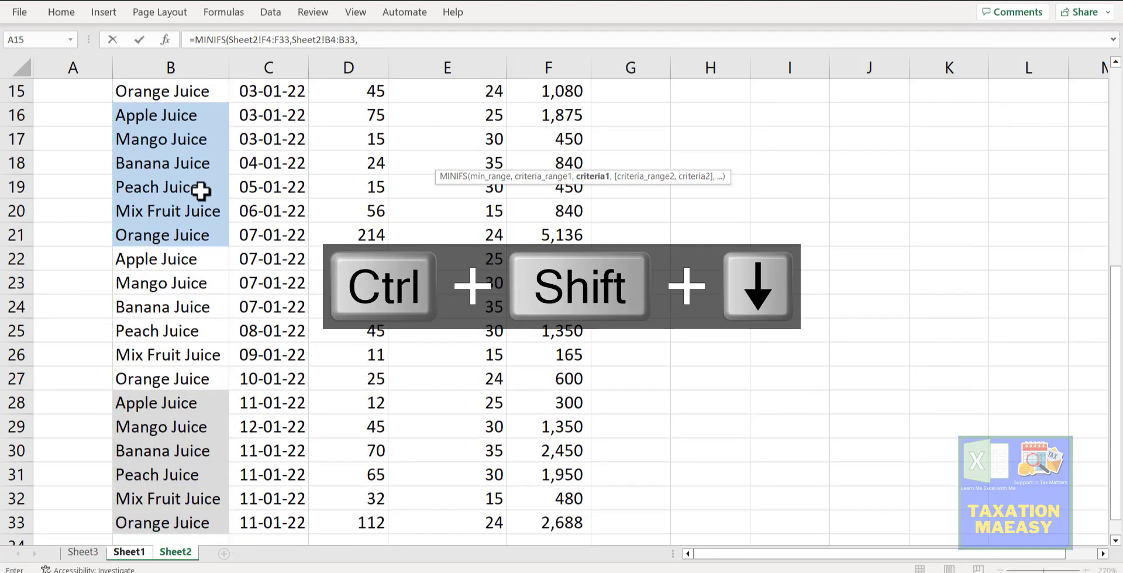
# Step: Use Apple Juice in Sheet1 cell B2 as the criterion and complete the MINIFS formula in H2
pyautogui.click(130, 552)
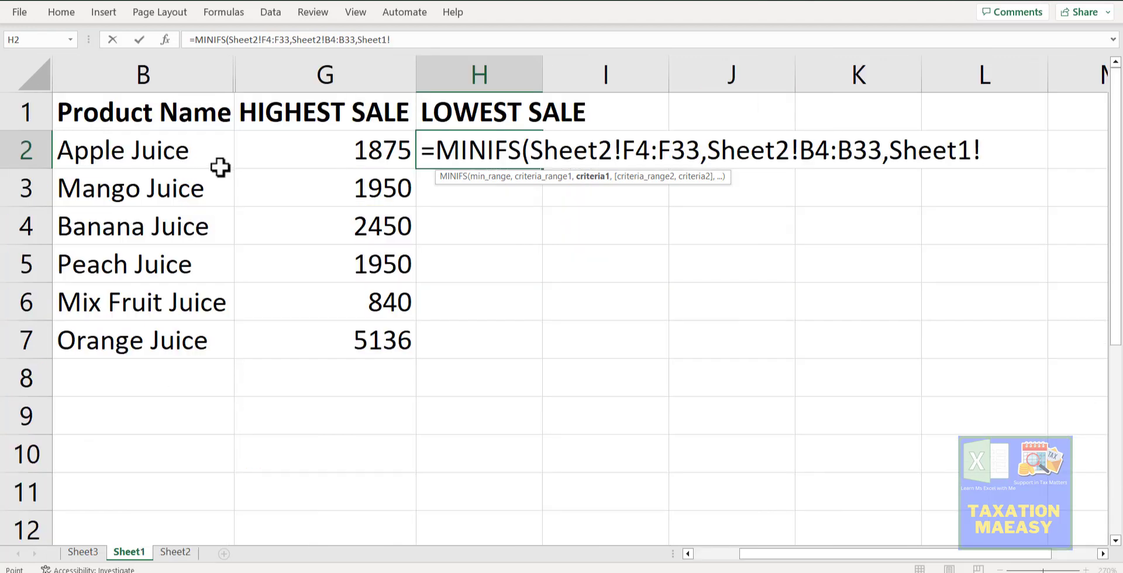
pyautogui.click(169, 150)
pyautogui.press('Return')
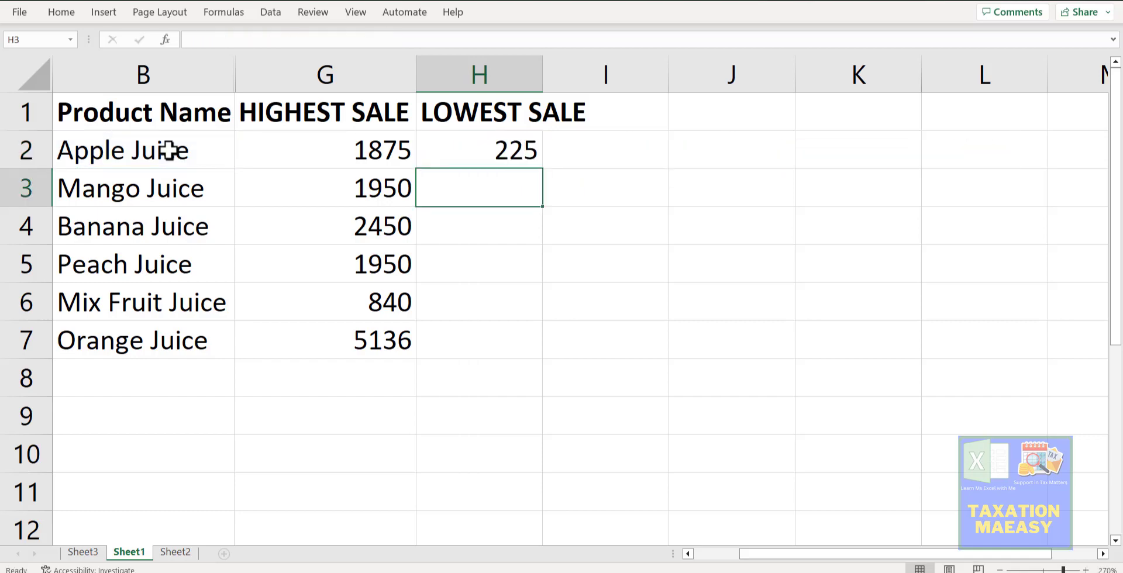
# Step: Edit the MINIFS formula in H2 to make its min range absolute, as $F$4:$F$33
pyautogui.press('Up')
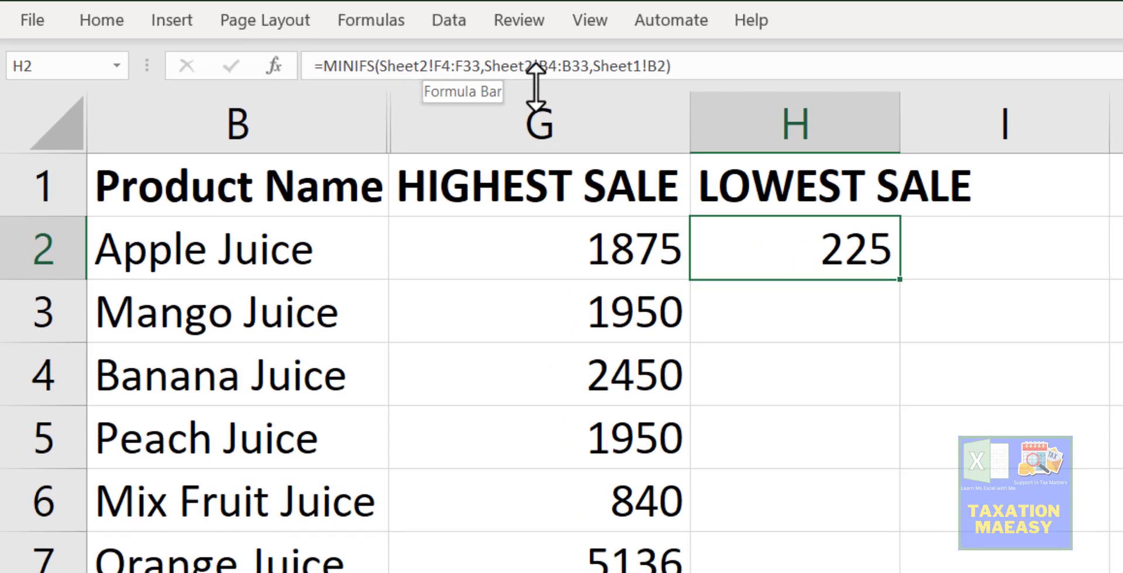
pyautogui.click(456, 69)
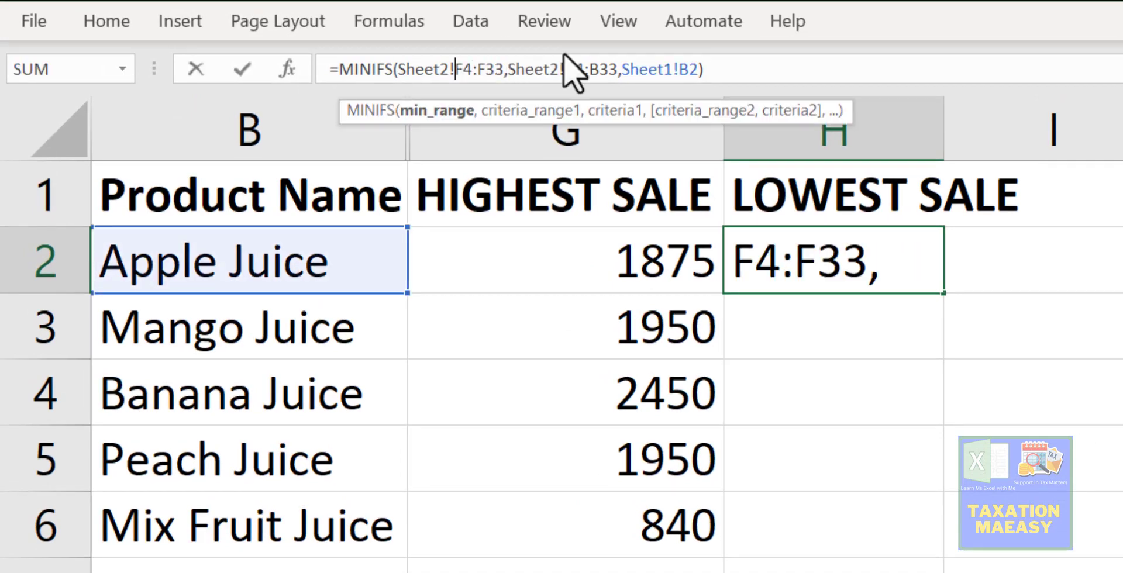
pyautogui.press('F4')
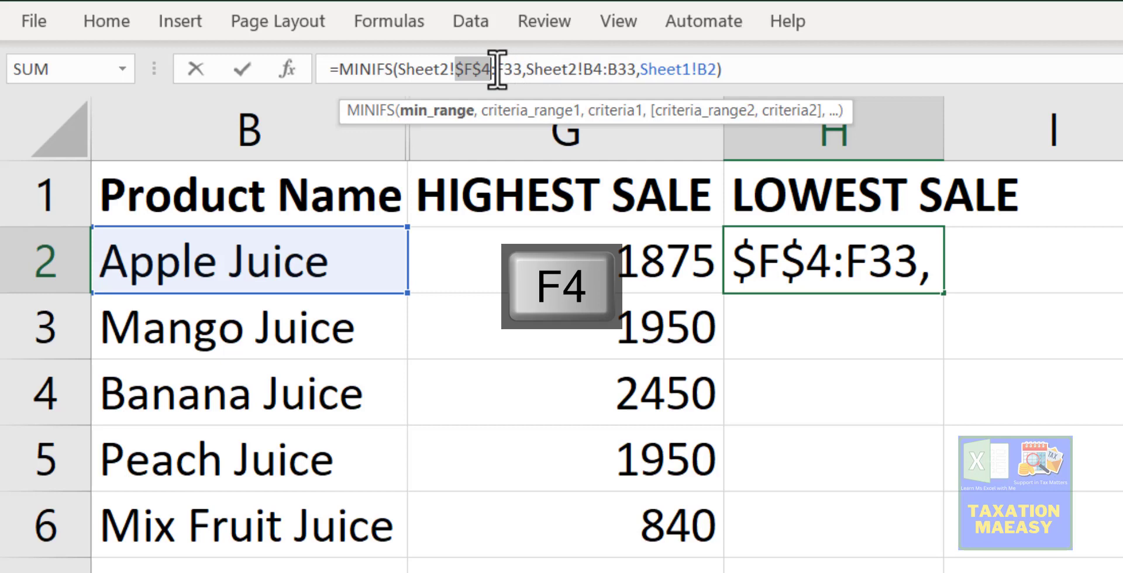
pyautogui.click(497, 69)
pyautogui.press('F4')
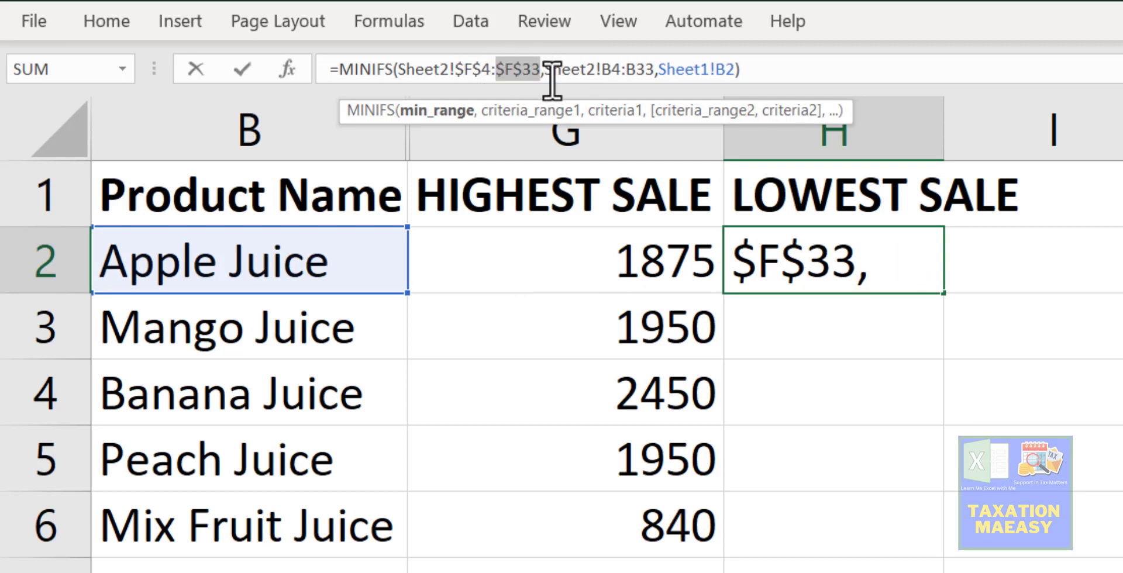
# Step: Make the criteria range of the MINIFS formula in H2 absolute, as $B$4:$B$33, and complete the edit
pyautogui.click(606, 69)
pyautogui.press('F4')
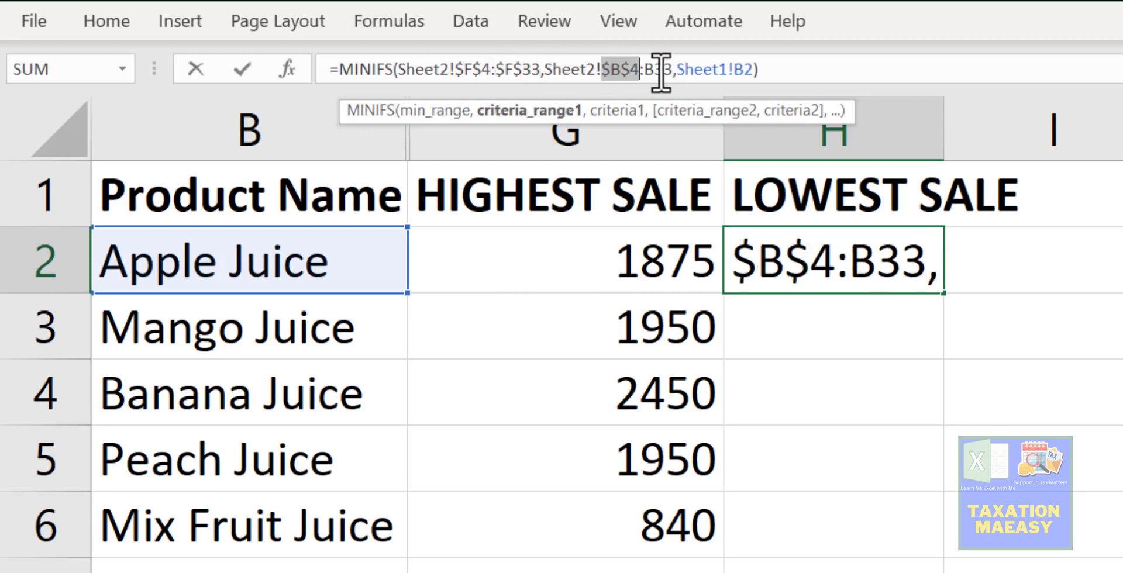
pyautogui.click(649, 69)
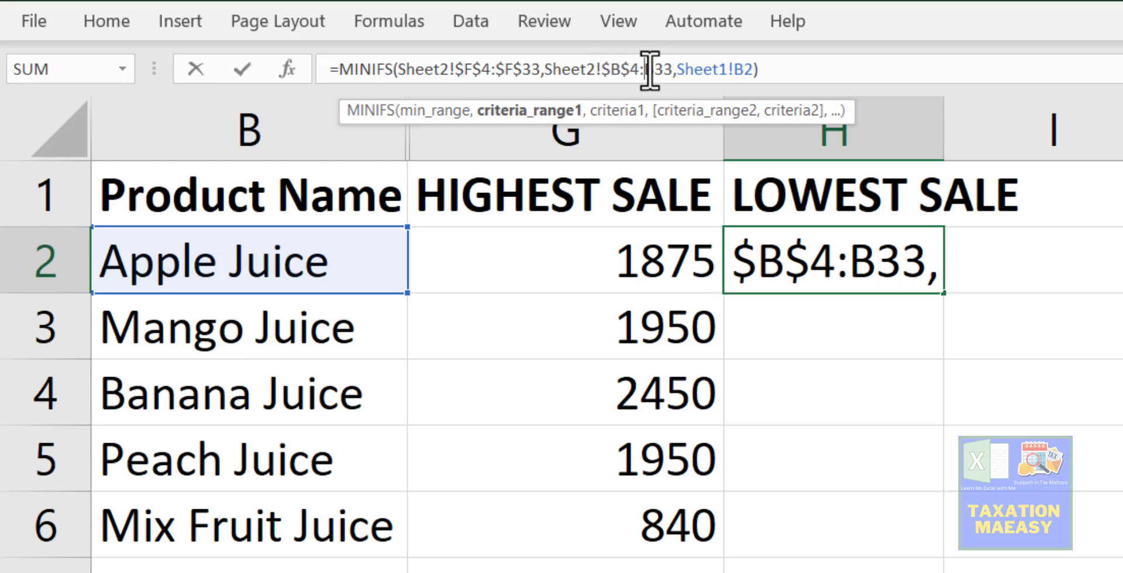
pyautogui.press('F4')
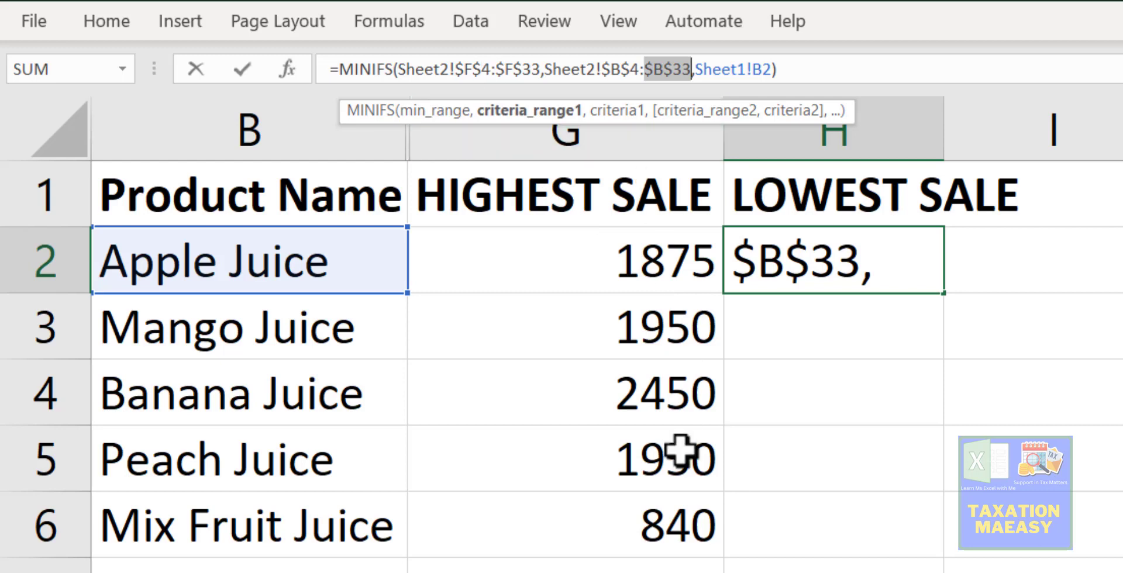
pyautogui.press('Return')
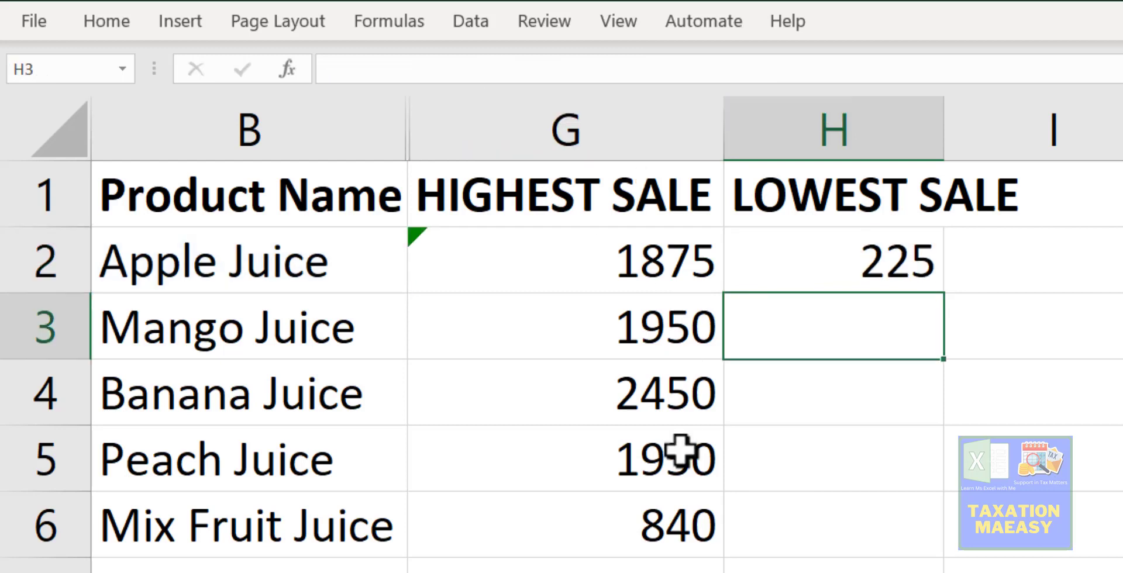
# Step: Copy the MINIFS formula from H2 into H3:H7 for the remaining products
pyautogui.press('Up')
pyautogui.hotkey('ctrl', 'c')
pyautogui.press('Down')
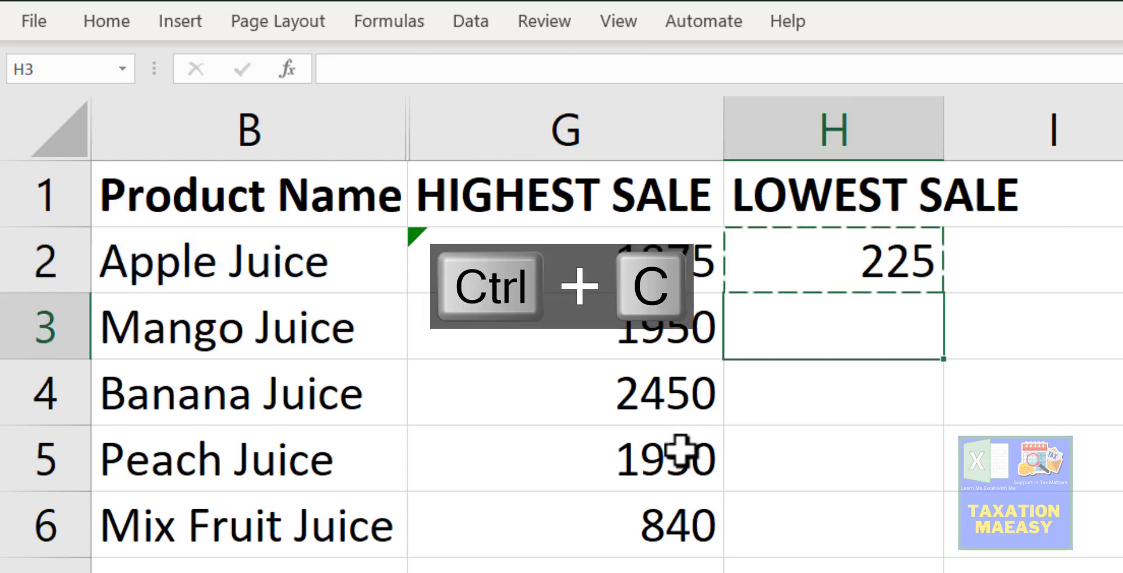
pyautogui.hotkey('shift', 'Down')
pyautogui.hotkey('shift', 'Down')
pyautogui.hotkey('shift', 'Down')
pyautogui.hotkey('shift', 'Down')
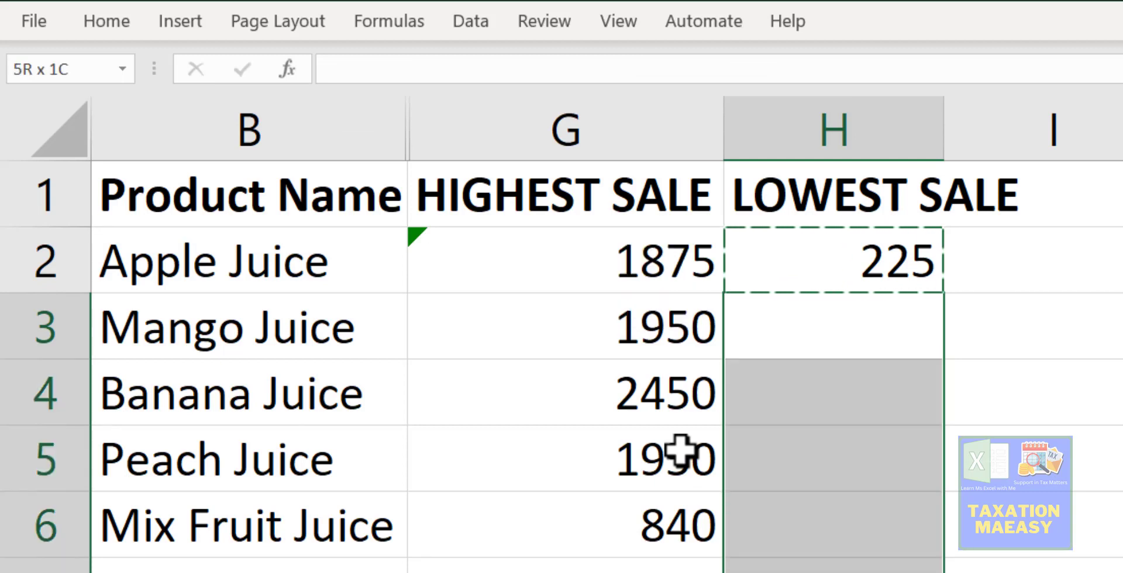
pyautogui.hotkey('ctrl', 'v')
pyautogui.press('Escape')
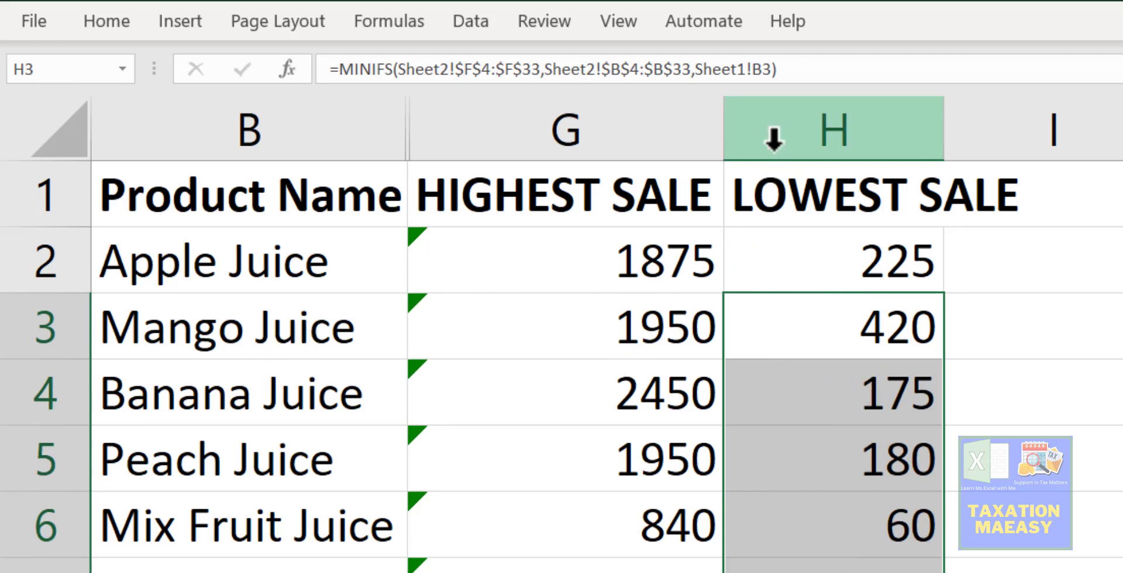
# Step: Examine the LOWEST SALE results and their MINIFS formulas for each product from H3 to H7
pyautogui.click(852, 331)
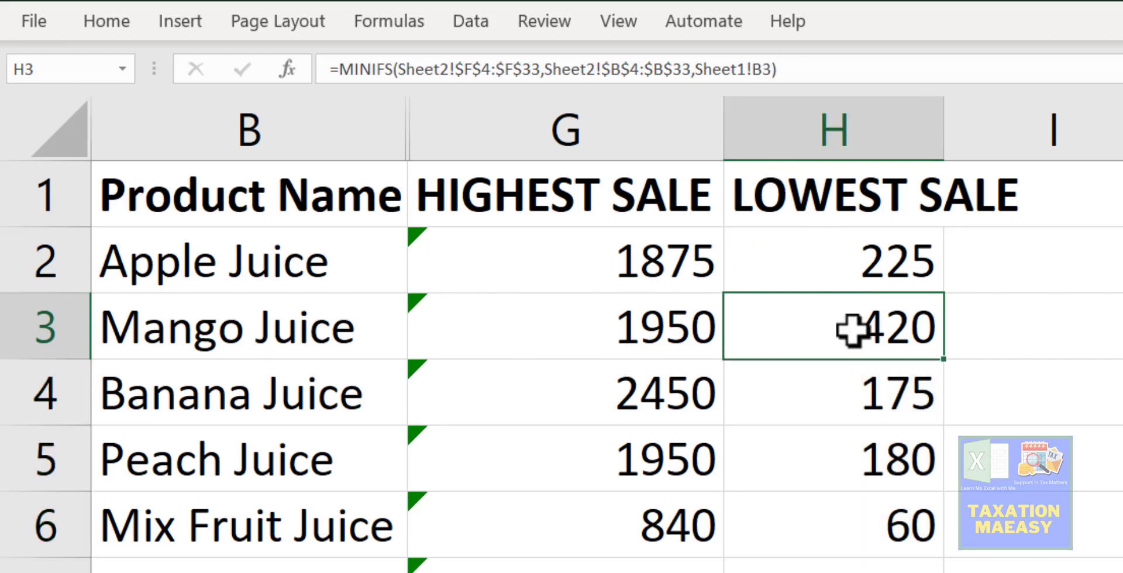
pyautogui.press('Left')
pyautogui.press('Left')
pyautogui.press('Right')
pyautogui.press('Right')
pyautogui.press('Down')
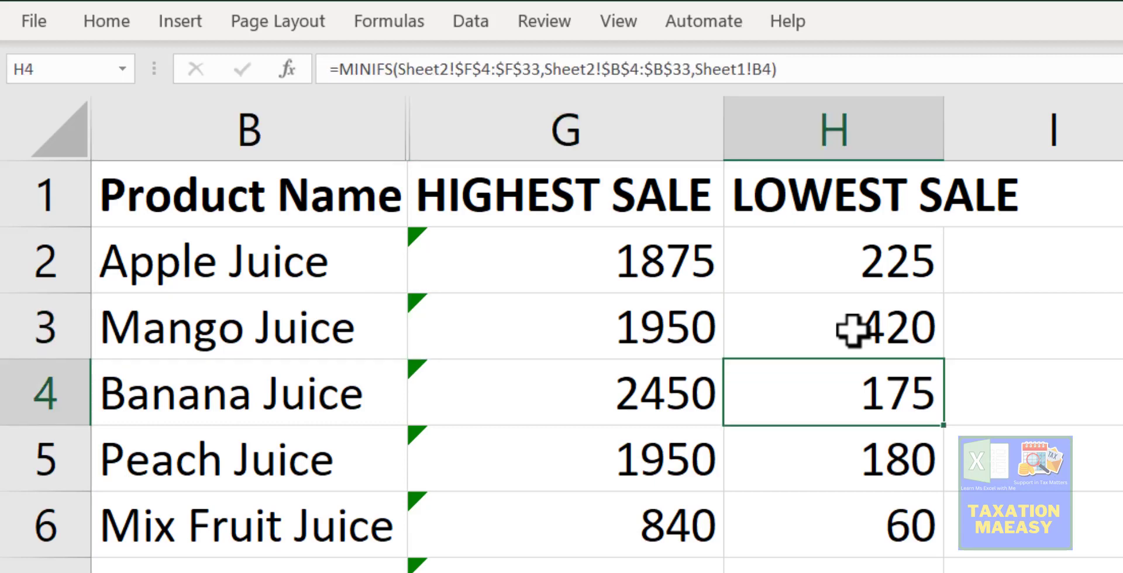
pyautogui.press('Down')
pyautogui.press('Down')
pyautogui.press('Down')
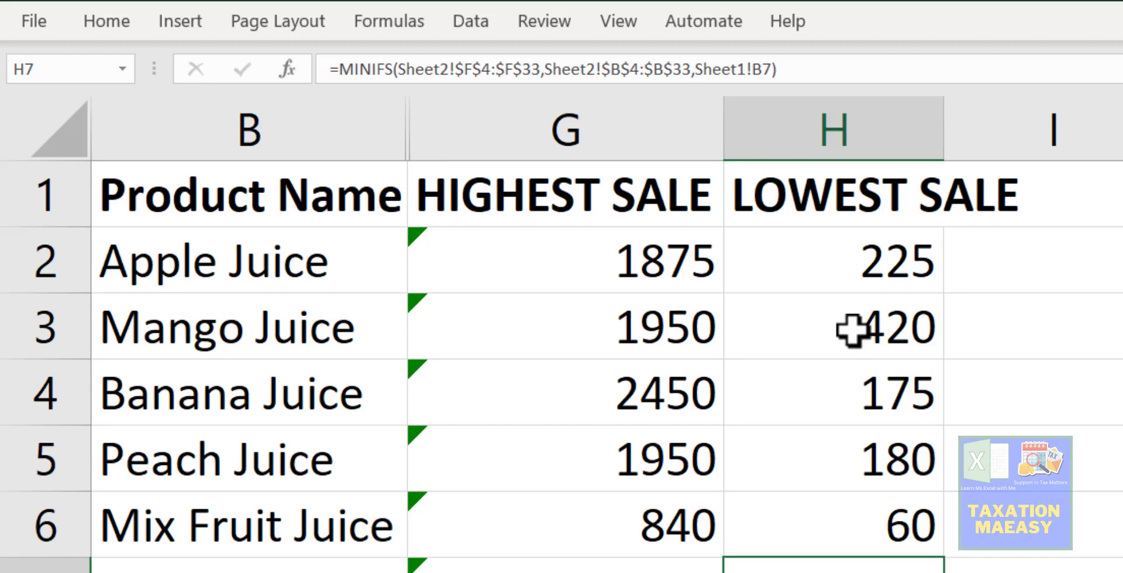
# Step: Review the MINIFS formulas in the LOWEST SALE column of Sheet1, from H7 back to H2
pyautogui.press('Up')
pyautogui.press('Up')
pyautogui.press('Up')
pyautogui.press('Up')
pyautogui.press('Up')
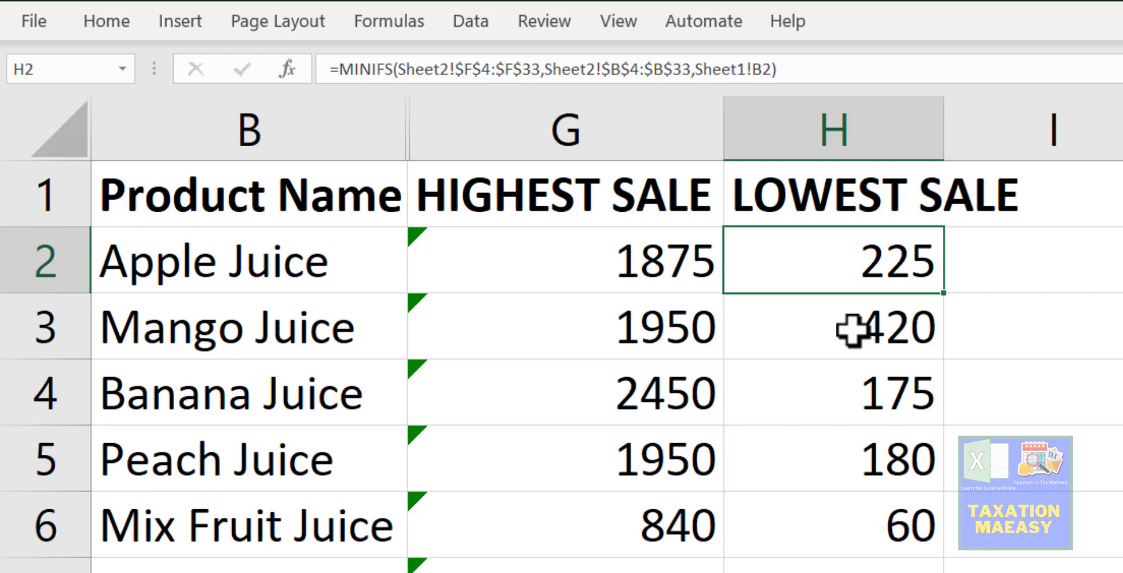
# Step: Examine the transaction dates in column C of the sales data on Sheet2, around rows 14 to 23
pyautogui.click(316, 287)
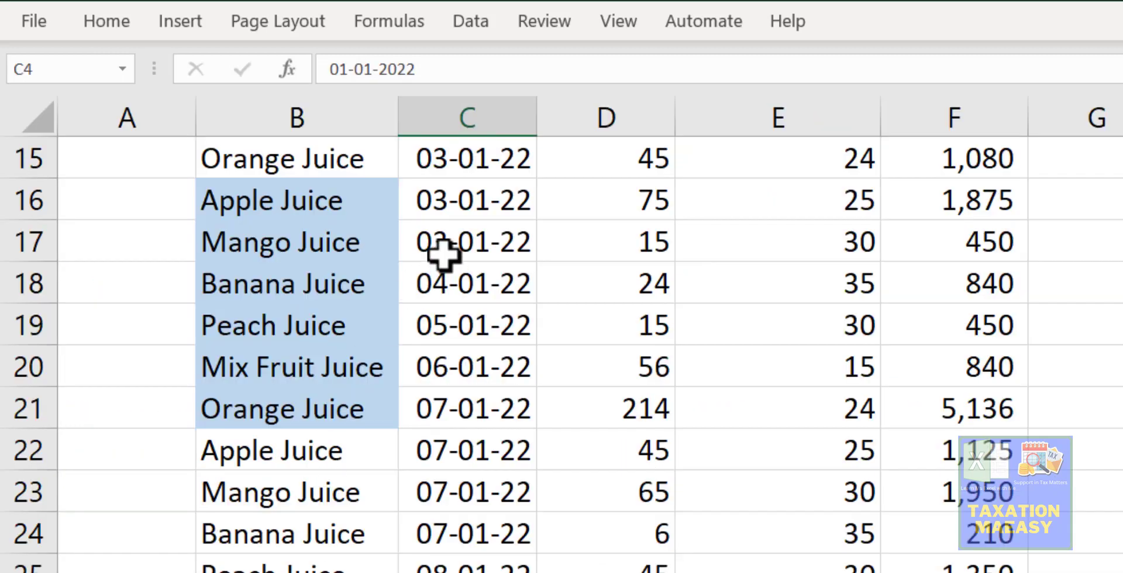
pyautogui.click(443, 229)
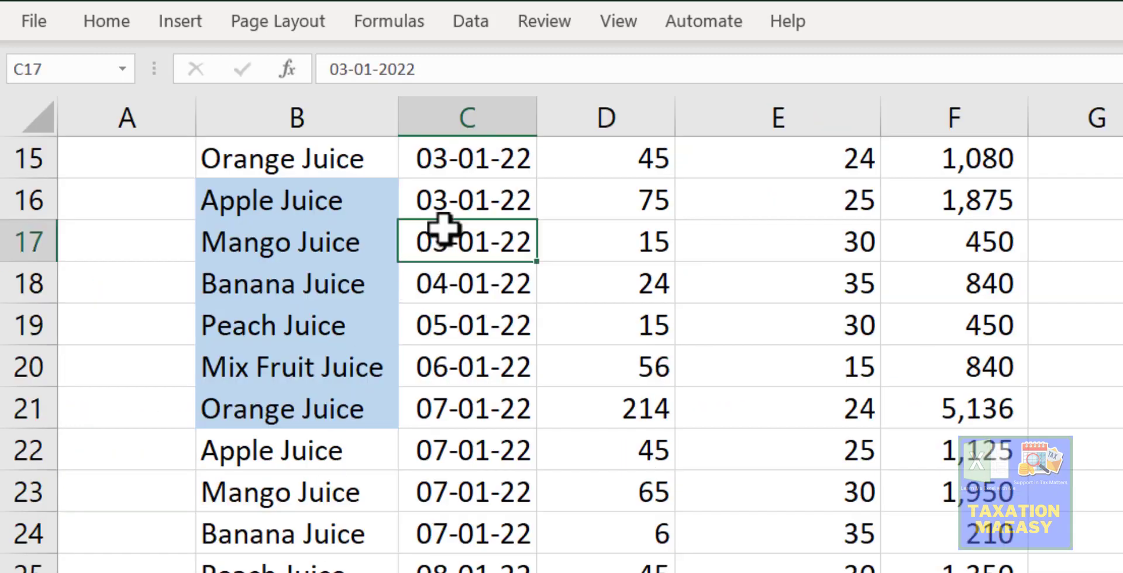
pyautogui.press('Up')
pyautogui.press('Up')
pyautogui.press('Up')
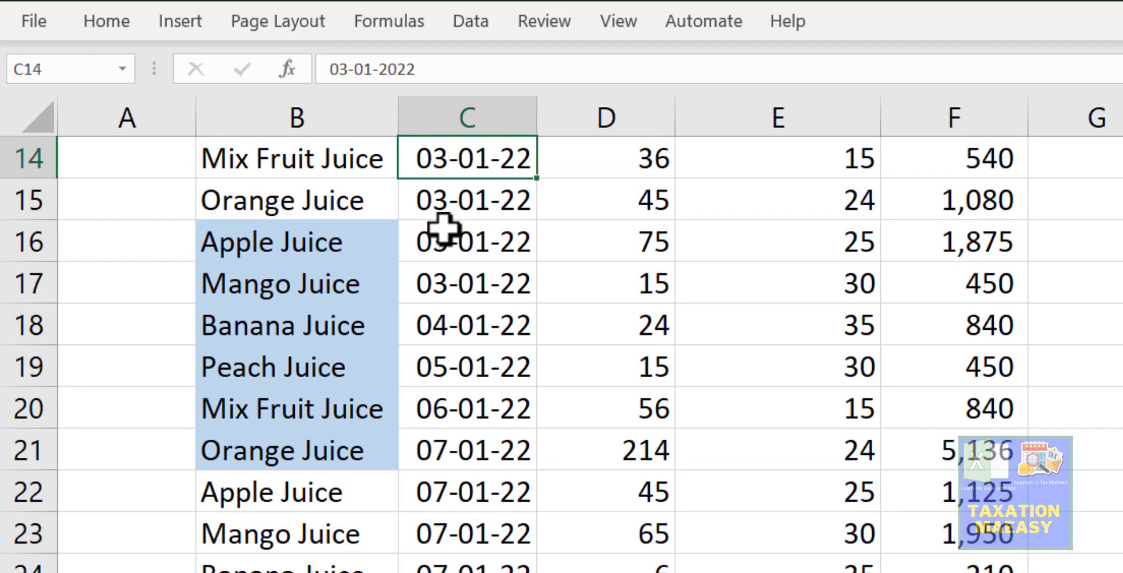
pyautogui.press('Down')
pyautogui.press('Down')
pyautogui.press('Down')
pyautogui.press('Down')
pyautogui.press('Down')
pyautogui.press('Down')
pyautogui.press('Down')
pyautogui.press('Down')
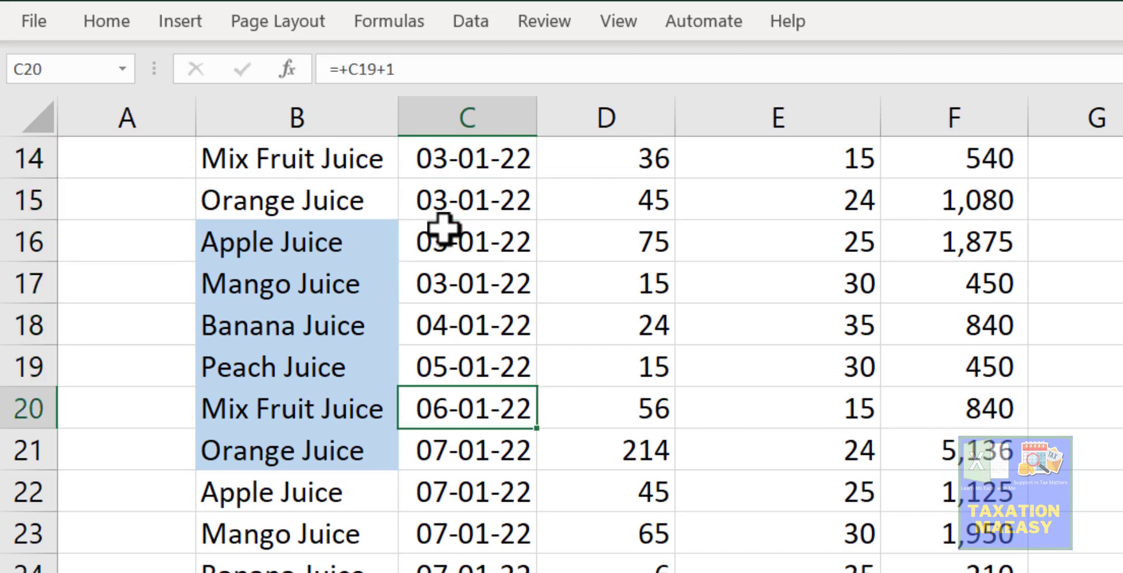
pyautogui.press('Down')
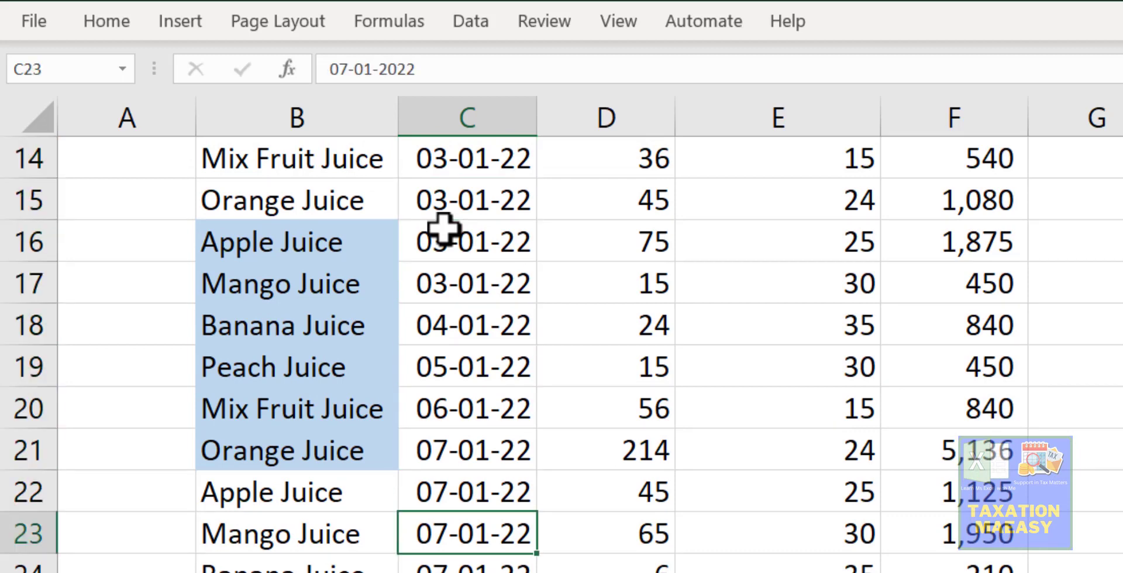
# Step: Check the product names in column B of Sheet2 from B15 upward, and return to the LOWEST SALE cell H2 on Sheet1
pyautogui.click(367, 195)
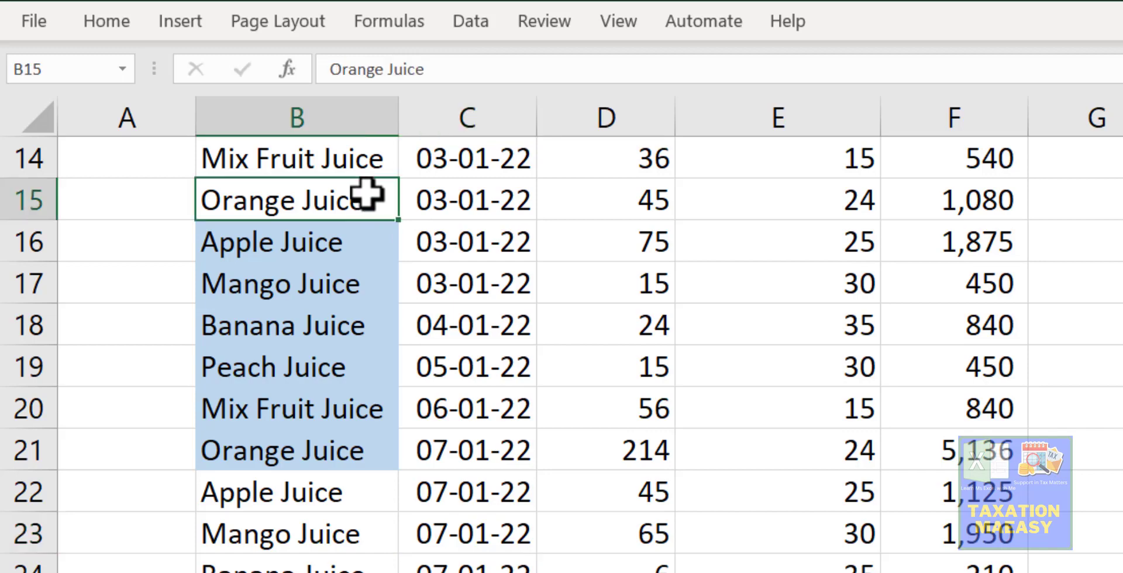
pyautogui.press('Up')
pyautogui.press('Up')
pyautogui.press('Up')
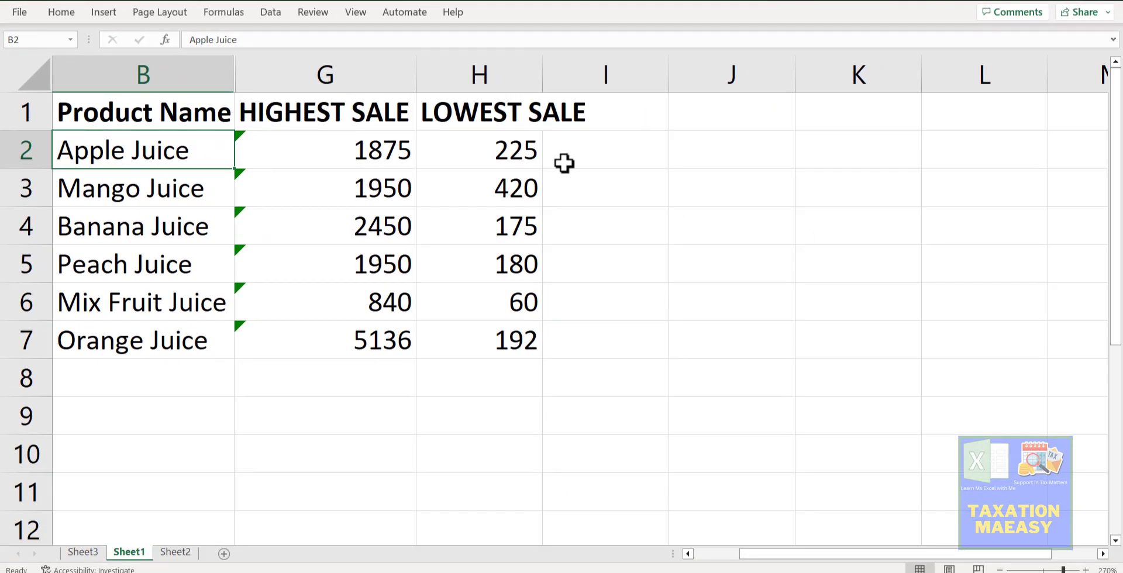
pyautogui.click(518, 145)
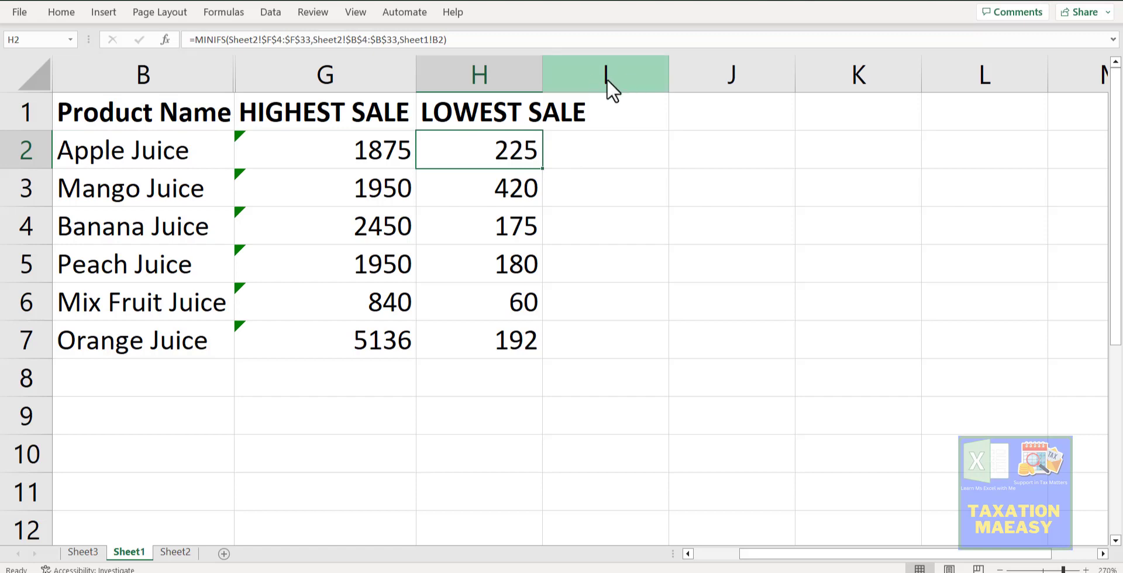